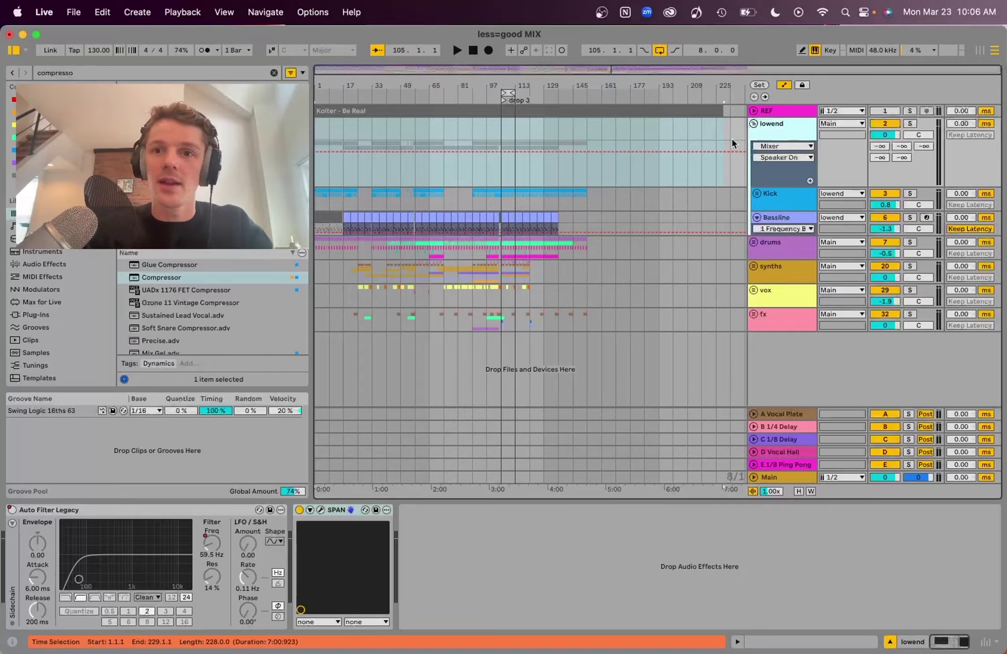
- Collapse the lowend group and play the full mix from the drop 3 marker at bar 105
left_click(752, 124)
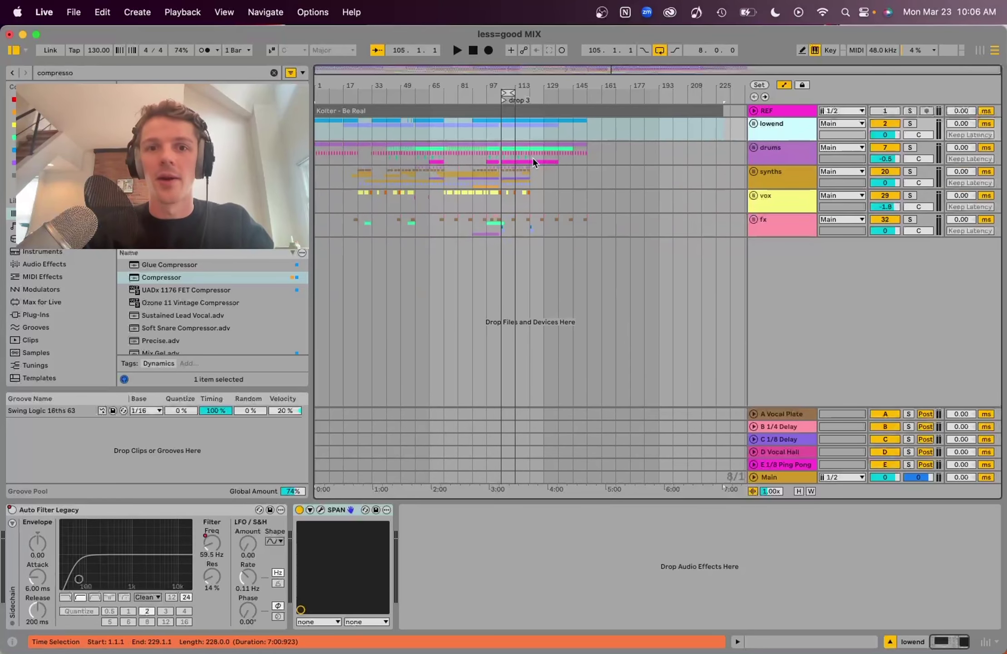
left_click(500, 135)
key("space")
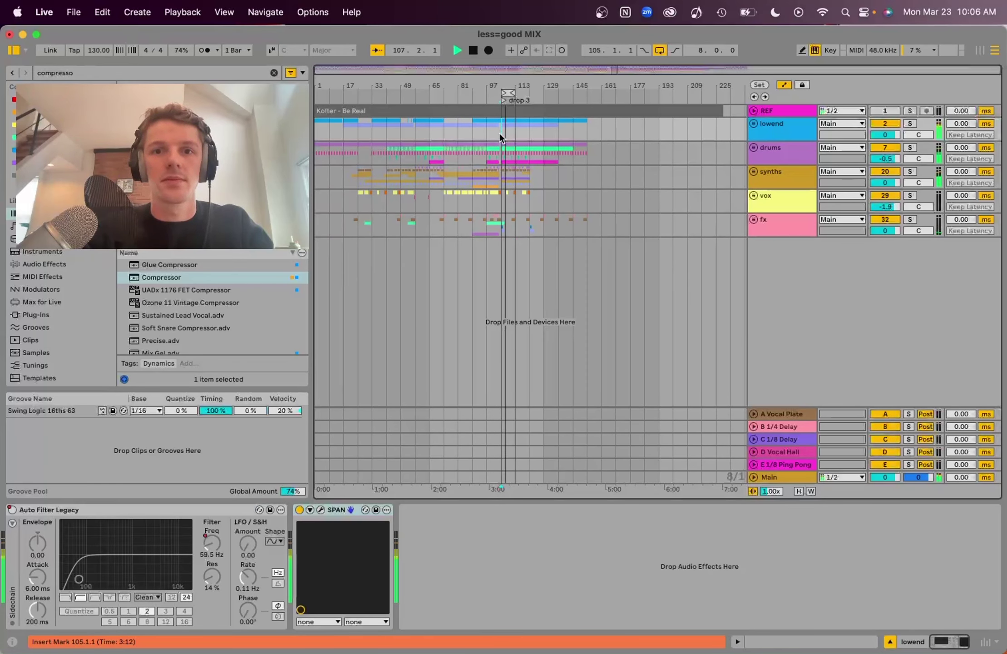
key("space")
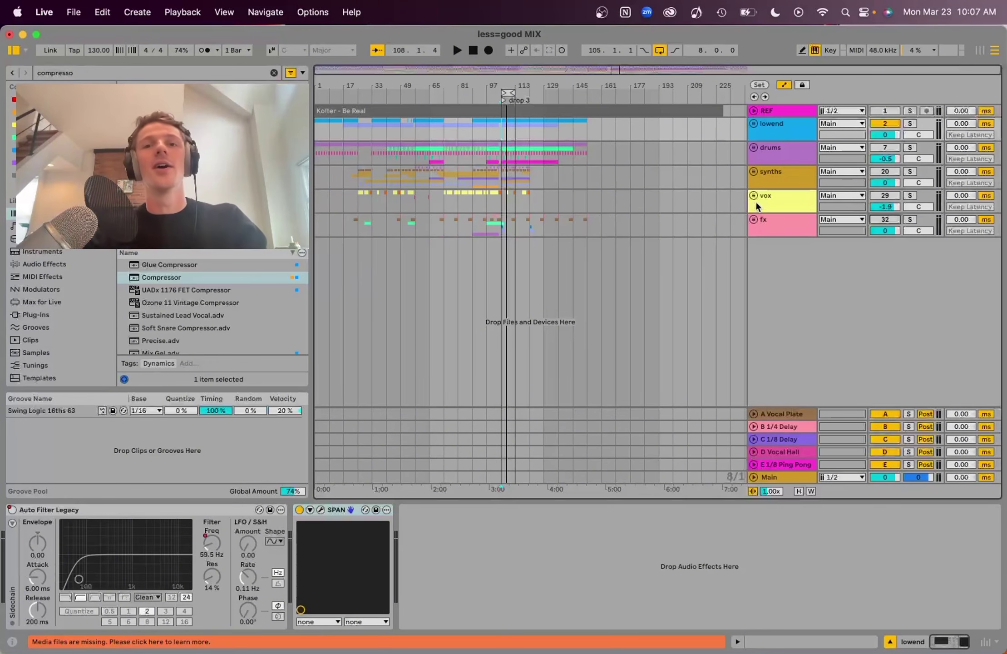
- Expand the lowend group, reset its Kick track volume to 0 dB and solo the Kick
left_click(753, 122)
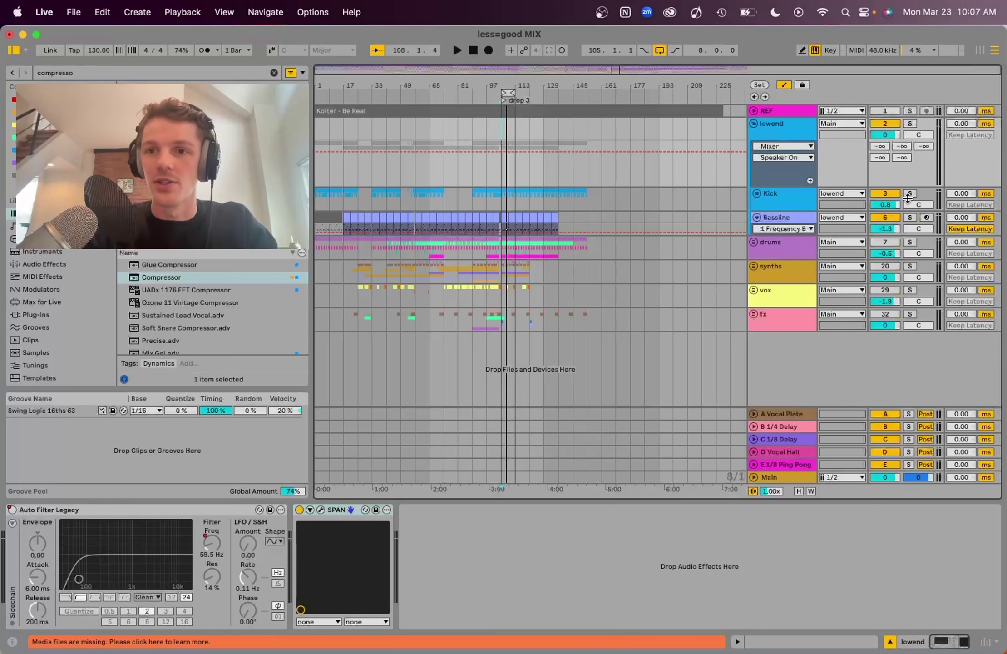
double_click(885, 204)
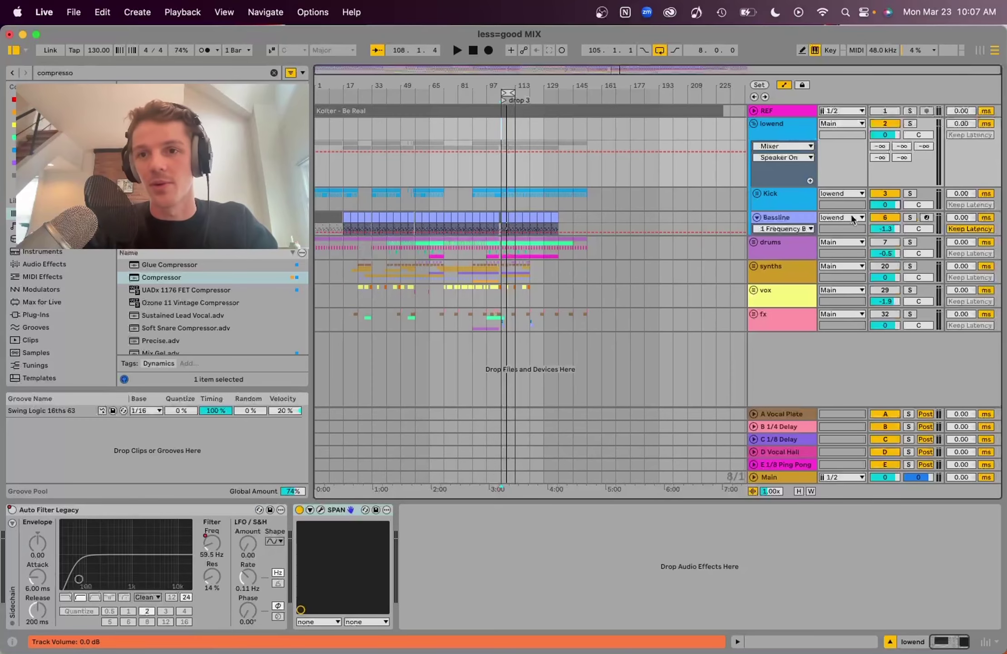
left_click(910, 193)
left_click(683, 200)
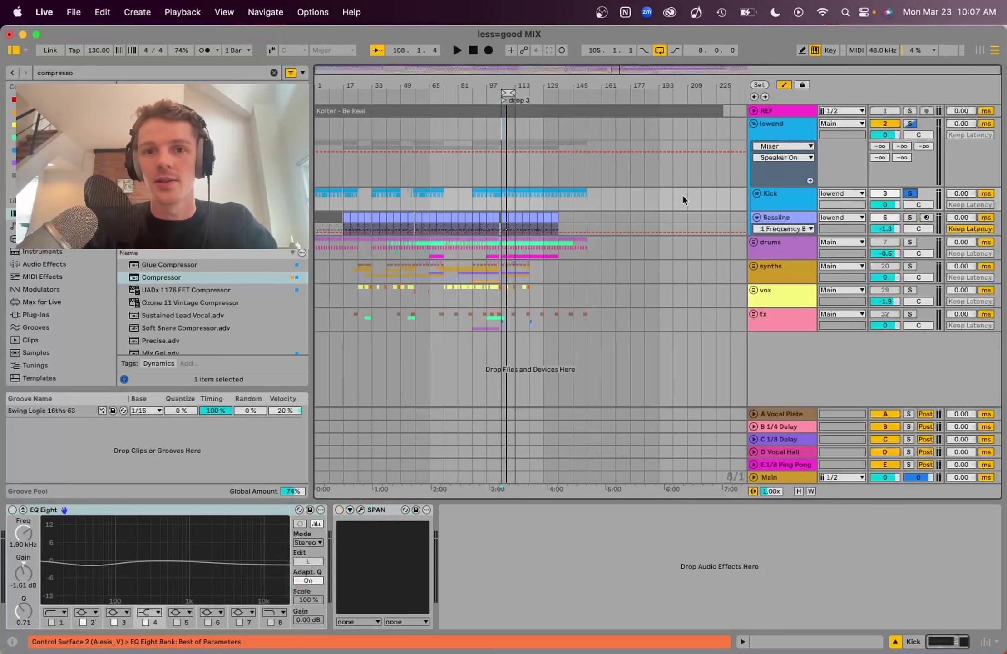
- Play the soloed Kick from bar 105 and check its peak level in the Session View mixer
left_click(499, 192)
key("space")
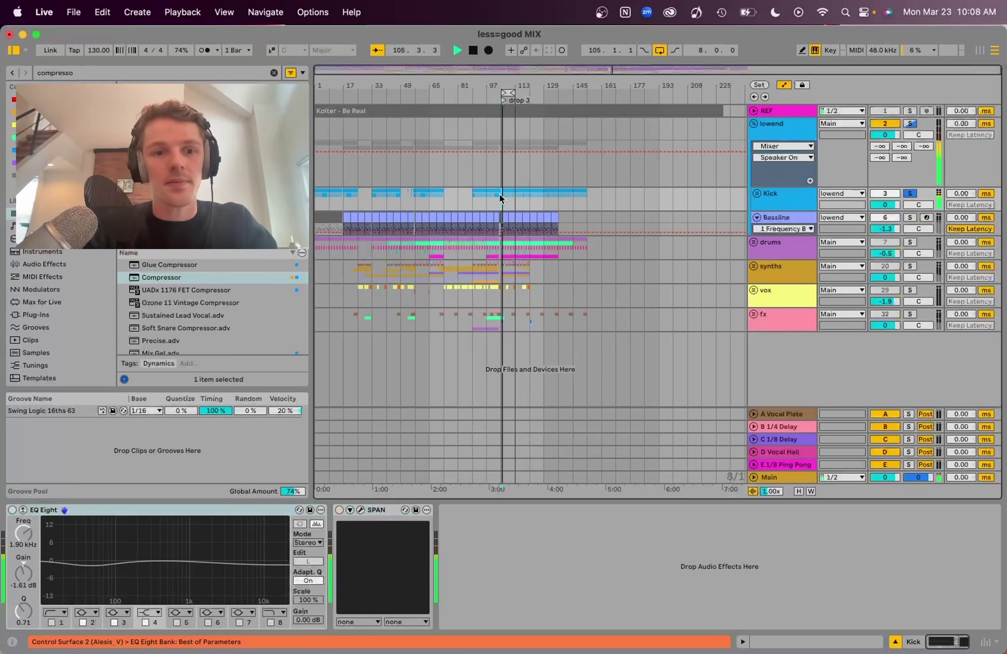
key("Tab")
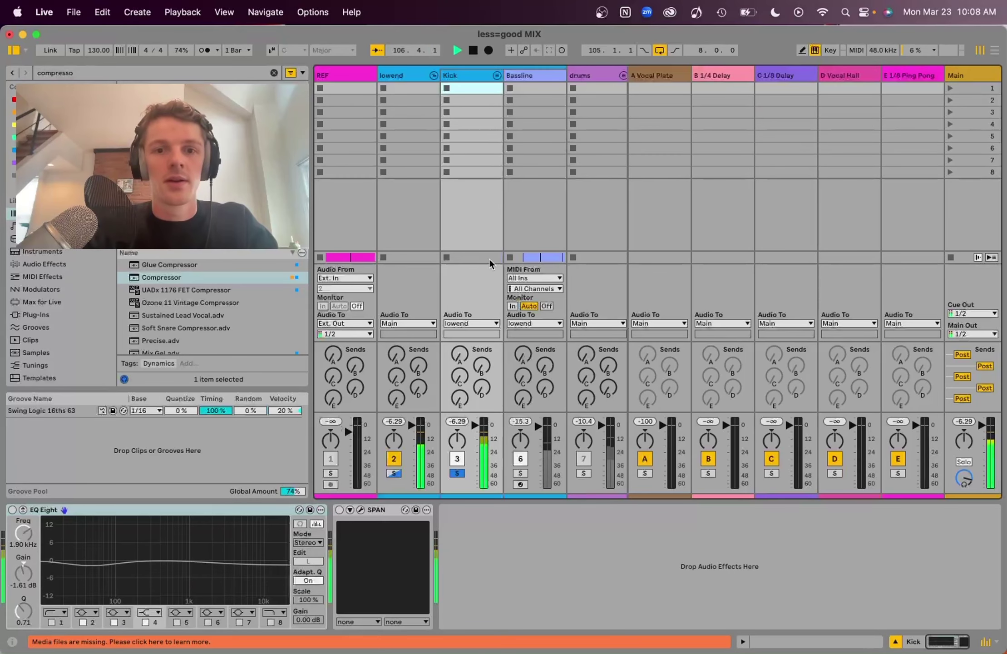
key("Tab")
key("Tab")
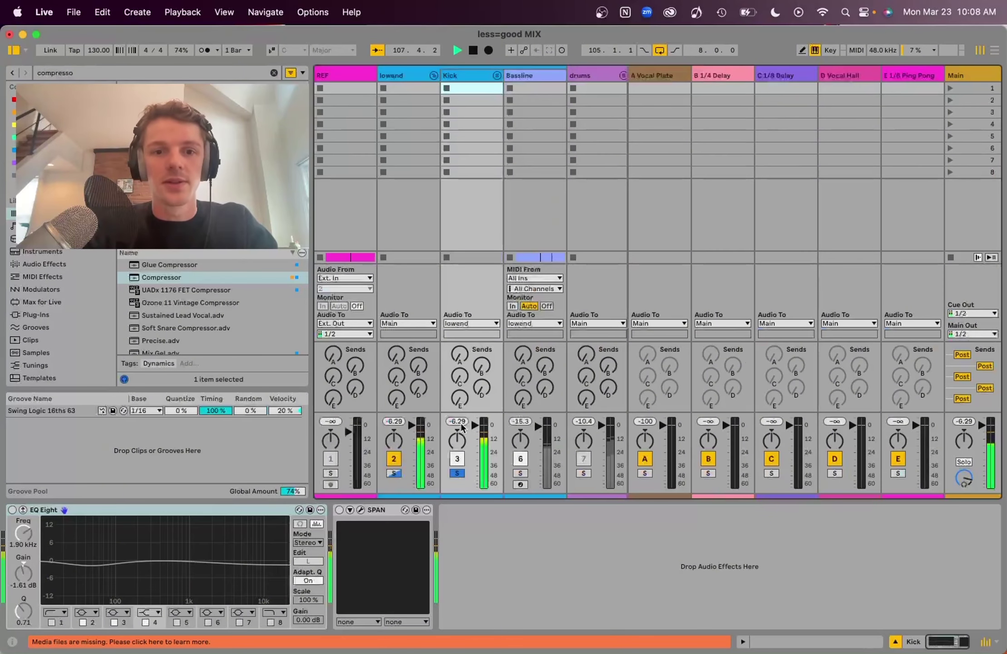
key("Tab")
key("space")
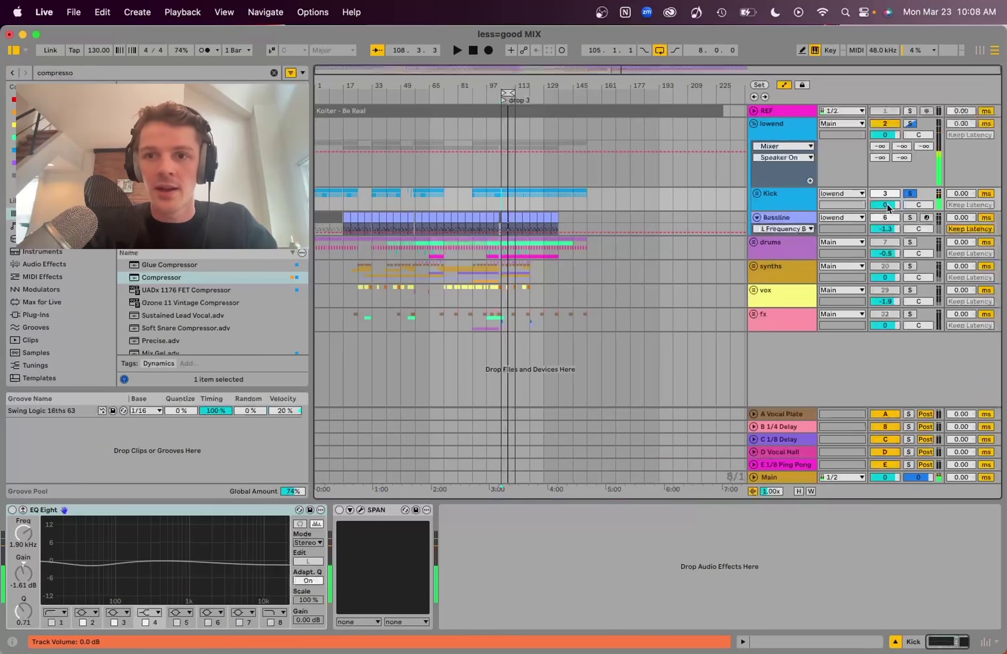
- Lower the Kick track volume to -0.8 dB, checking its peak level in the mixer during playback
left_click_drag(888, 208, 888, 211)
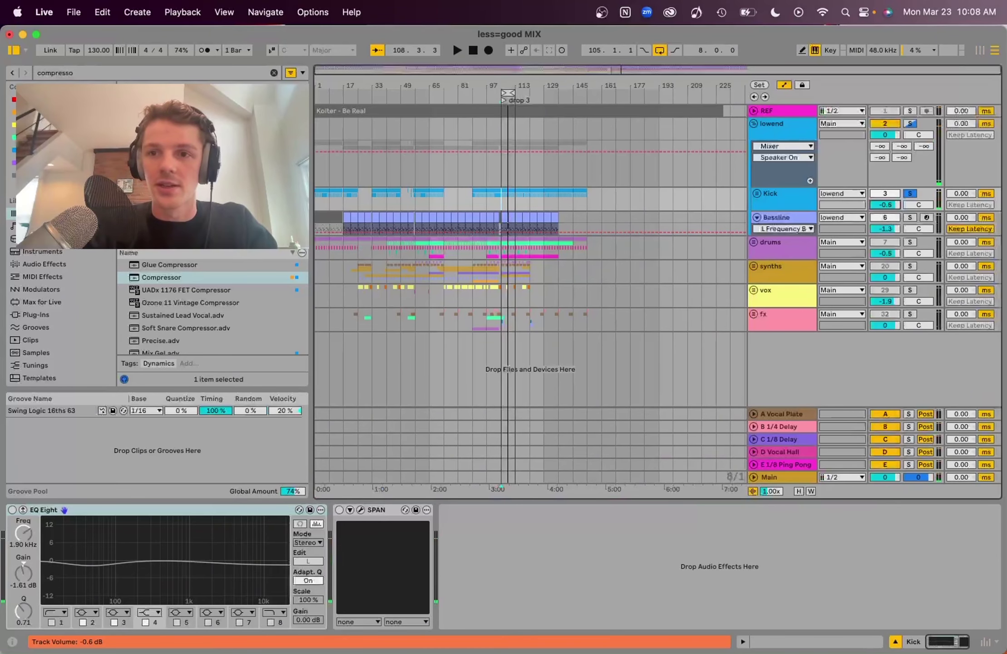
key("space")
key("Tab")
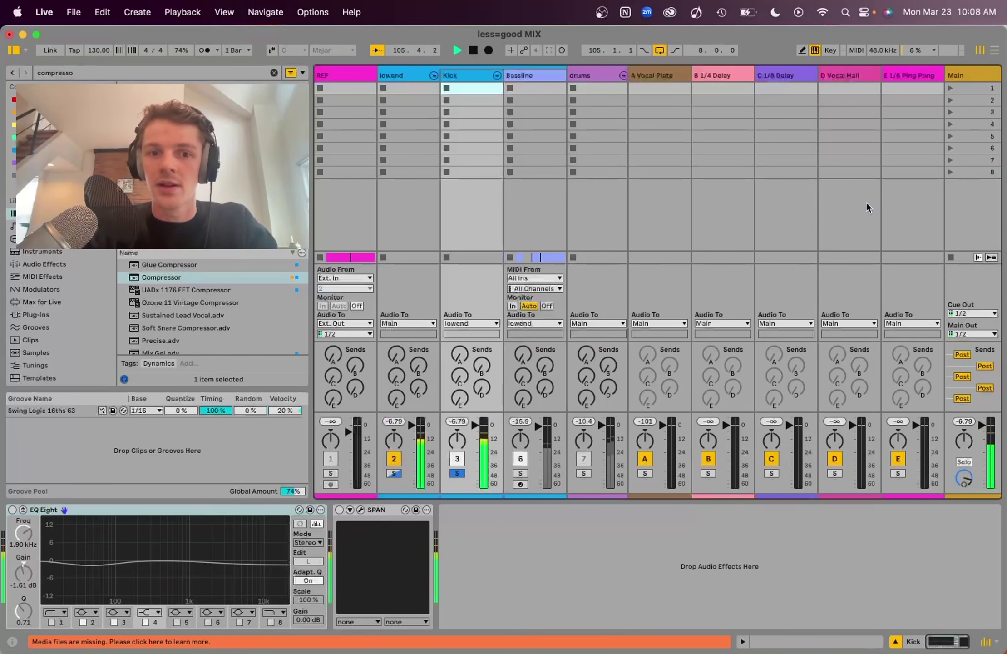
key("Tab")
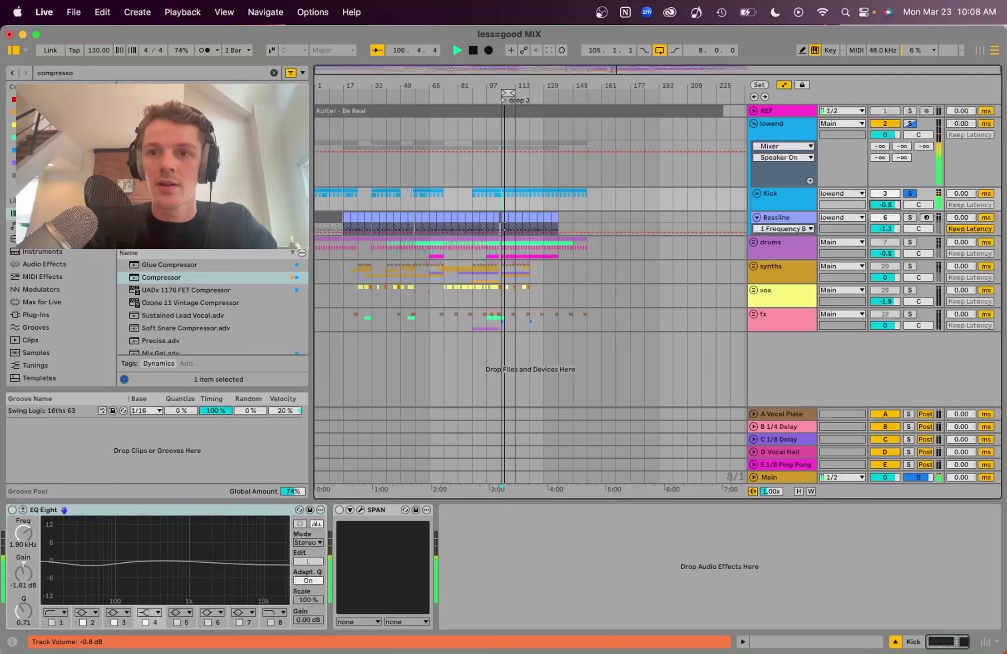
key("Tab")
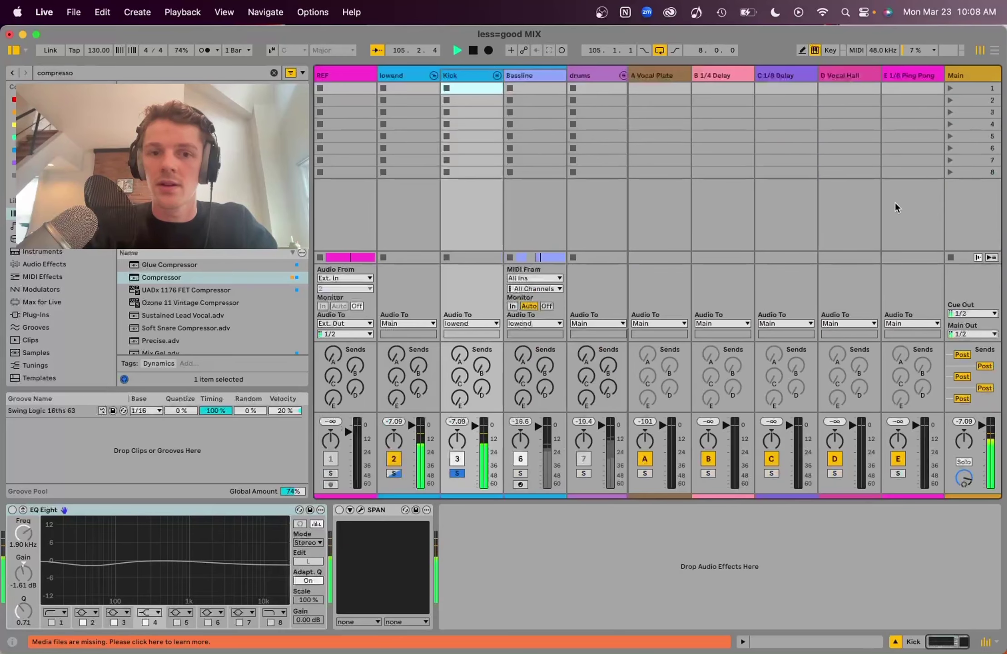
key("Tab")
key("Tab")
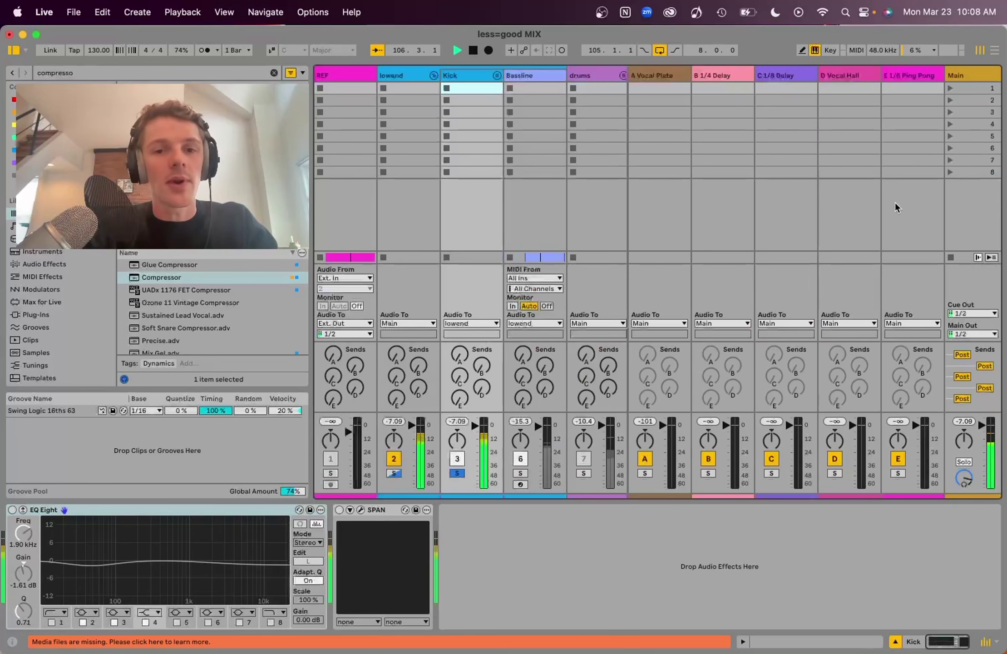
key("Tab")
key("space")
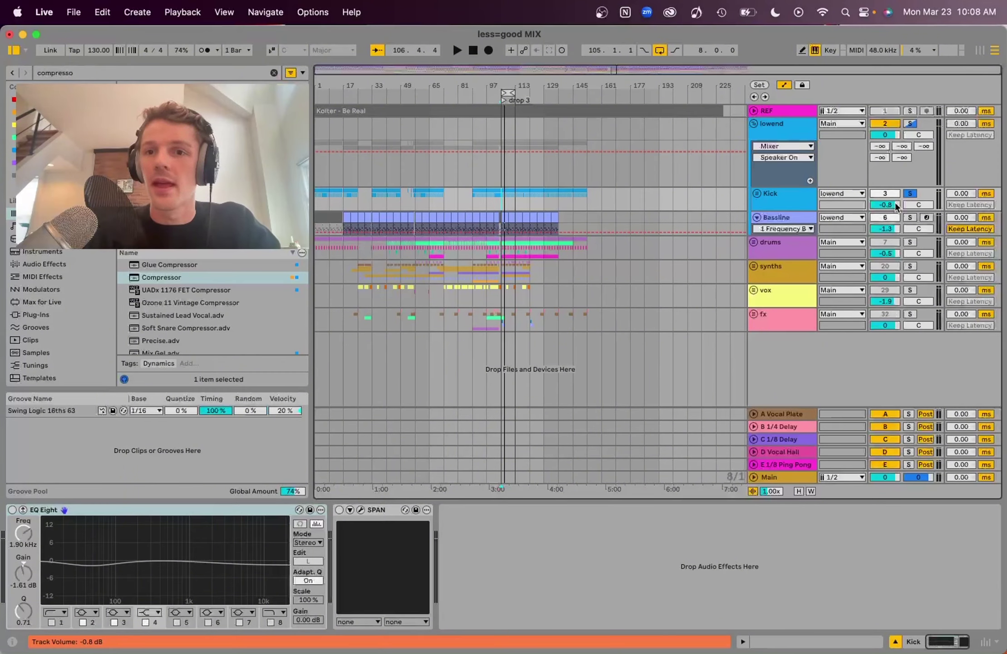
- Solo the Bassline track instead of the Kick and audition it with its device chain in view
left_click(759, 199)
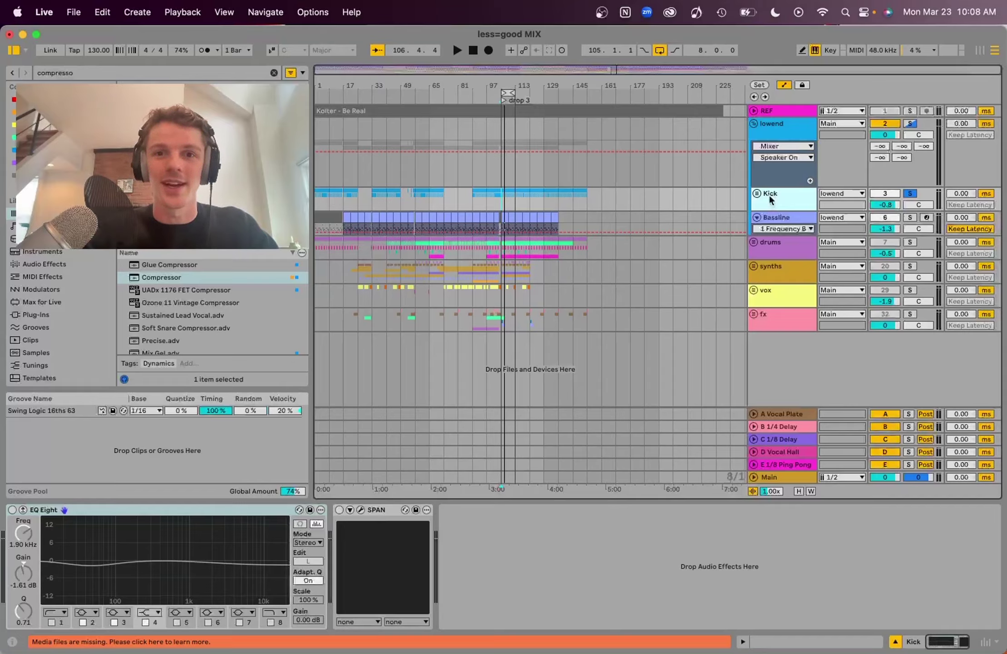
left_click(774, 219)
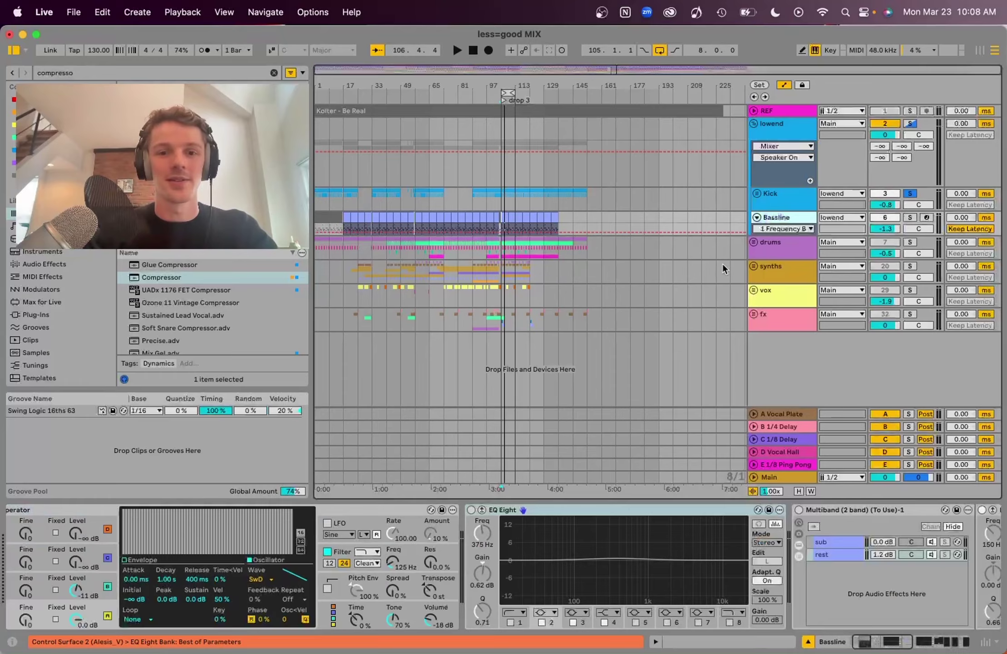
left_click(910, 218)
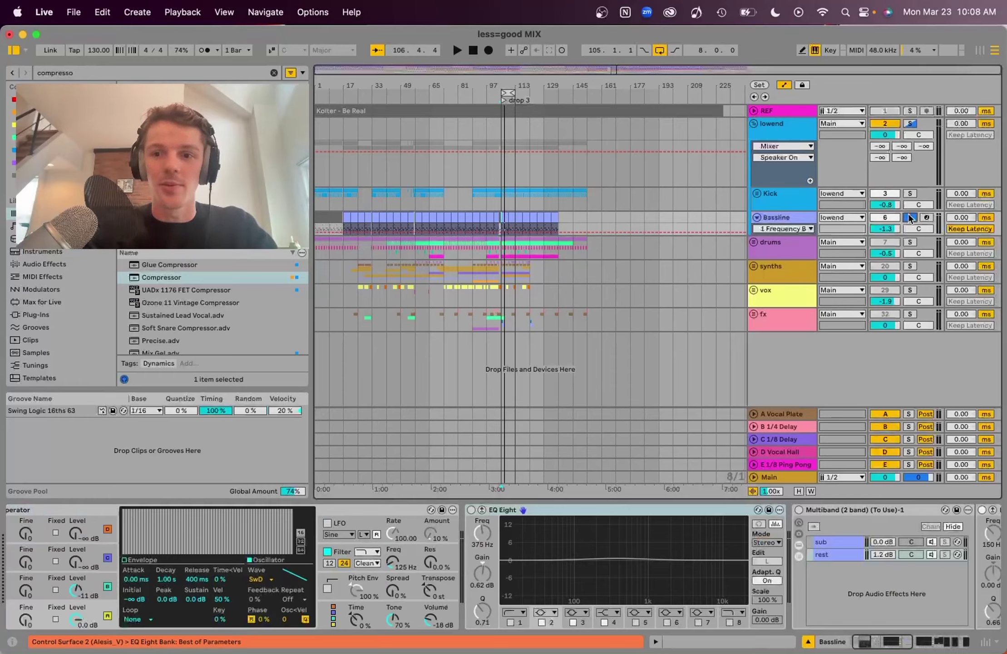
key("space")
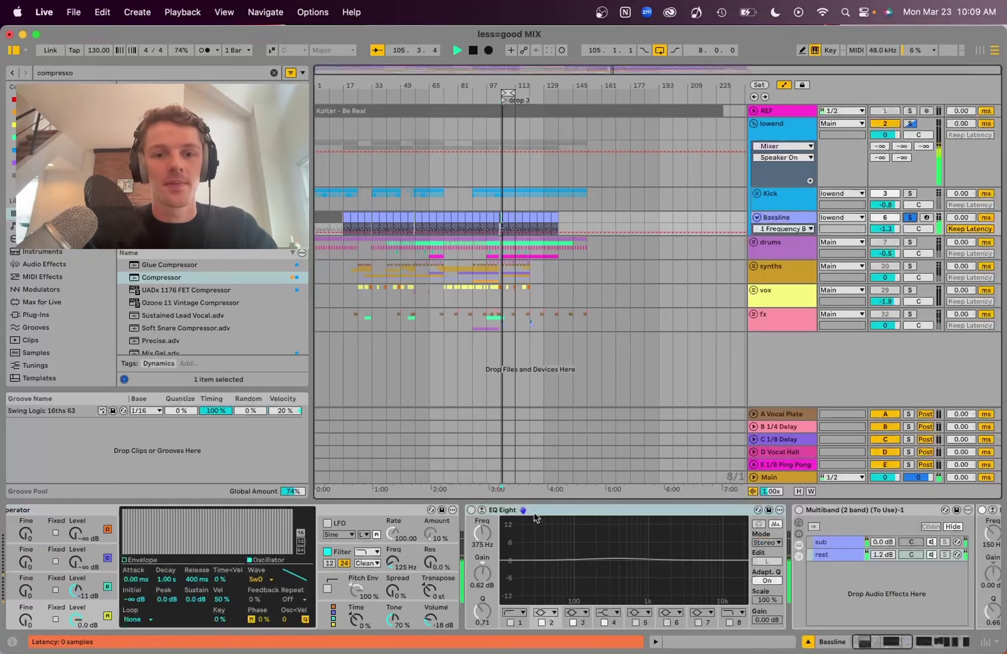
scroll(524, 526, "left", 2)
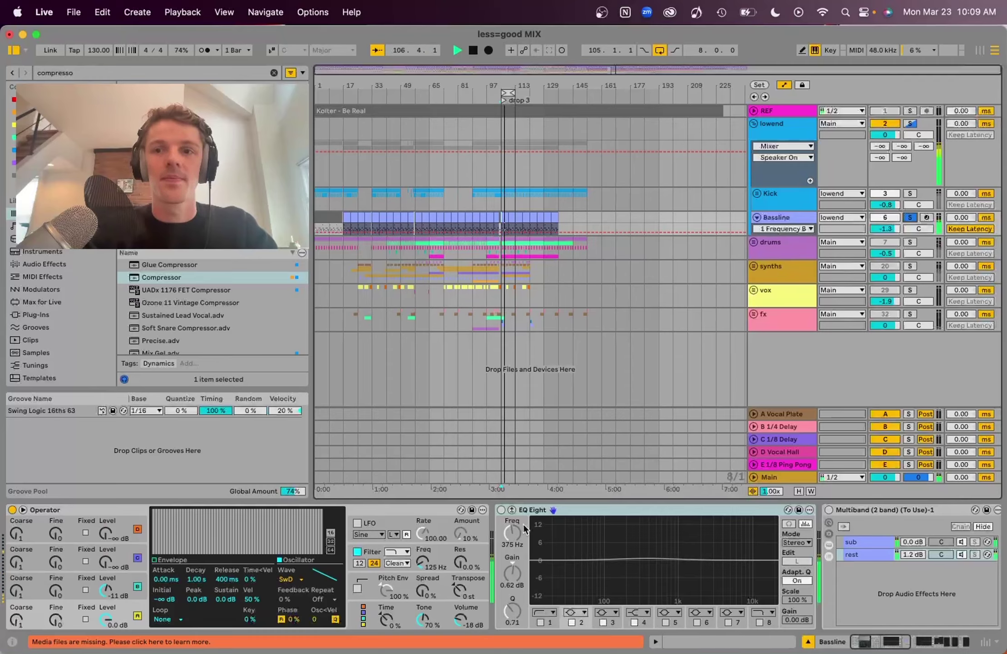
key("space")
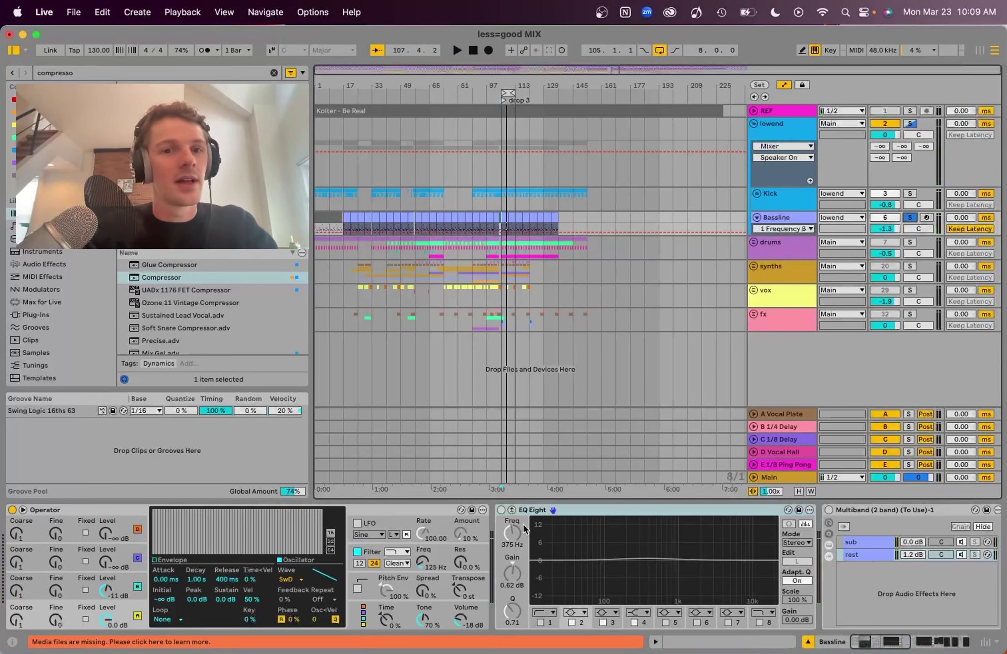
- Play the soloed Bassline, check its peak level in the Session View mixer and return to the arrangement
key("Tab")
key("space")
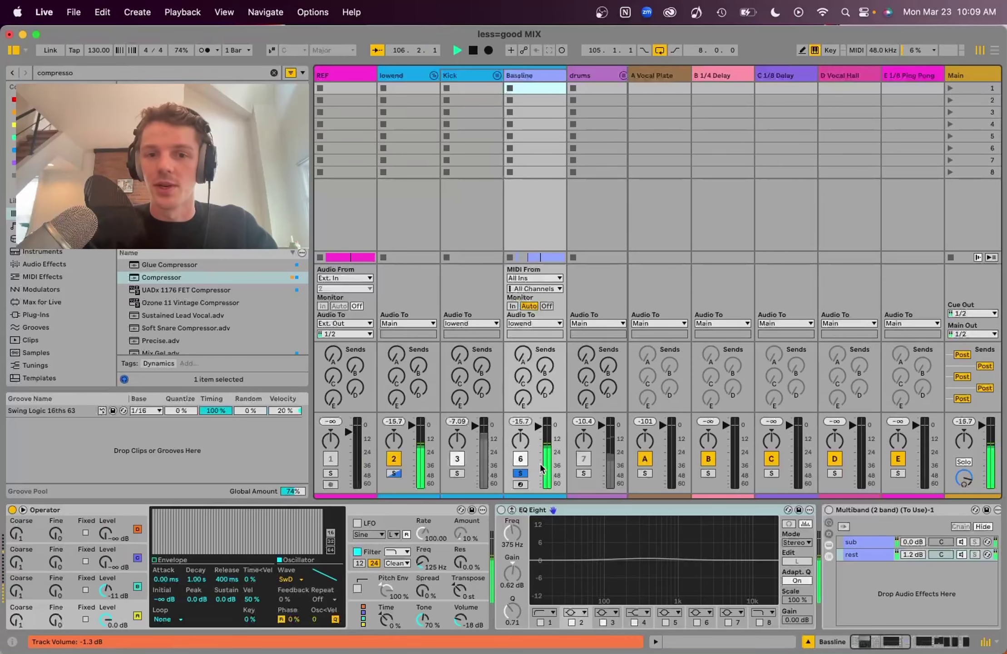
key("space")
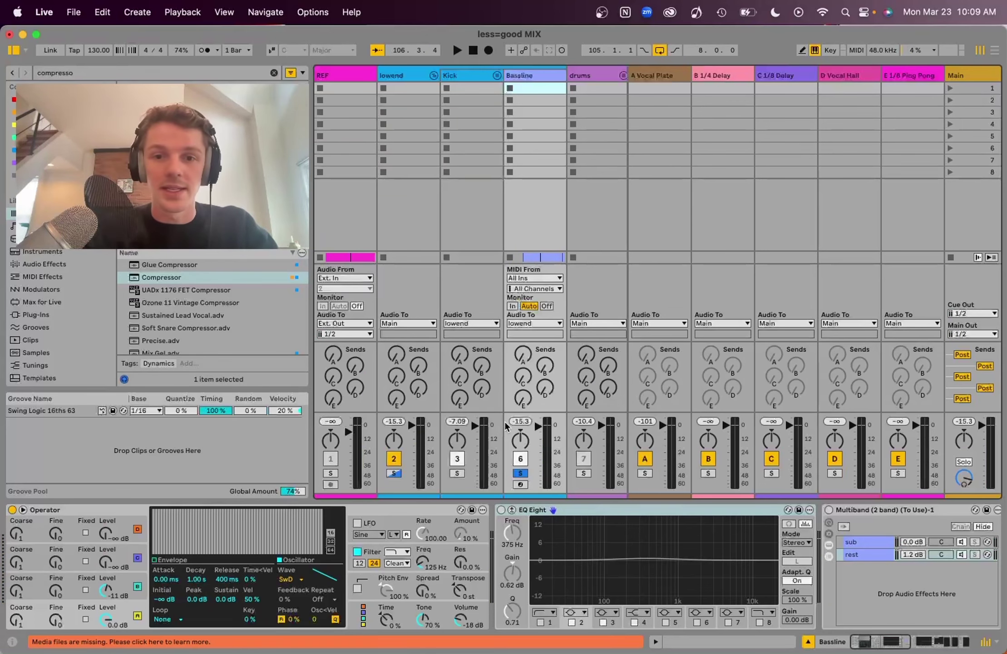
key("Tab")
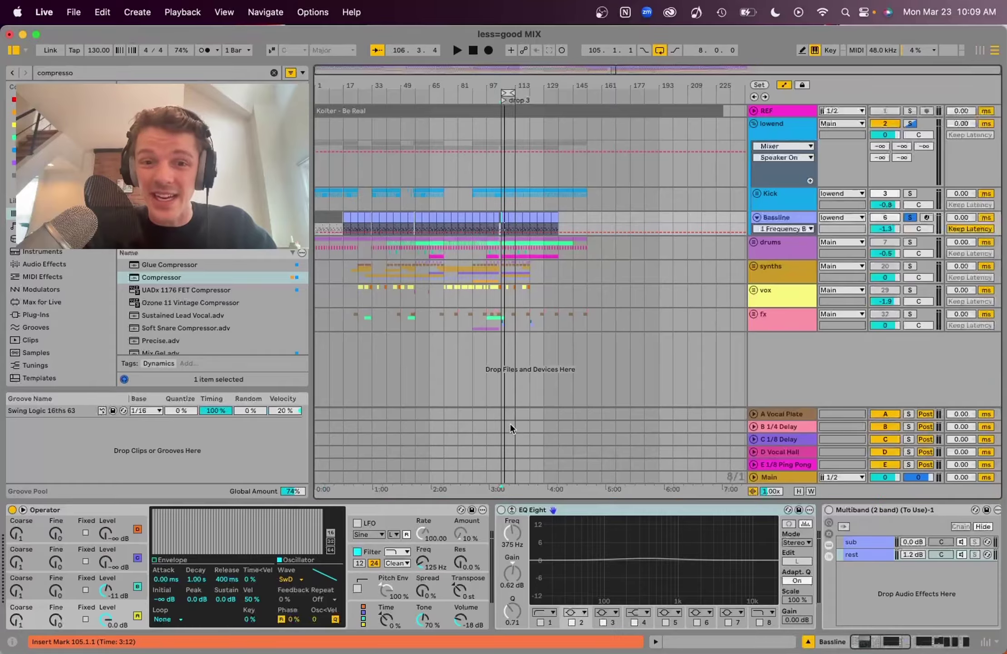
- Search the browser for "utility" and insert the Utility device between Operator and EQ Eight on the Bassline
left_click(271, 72)
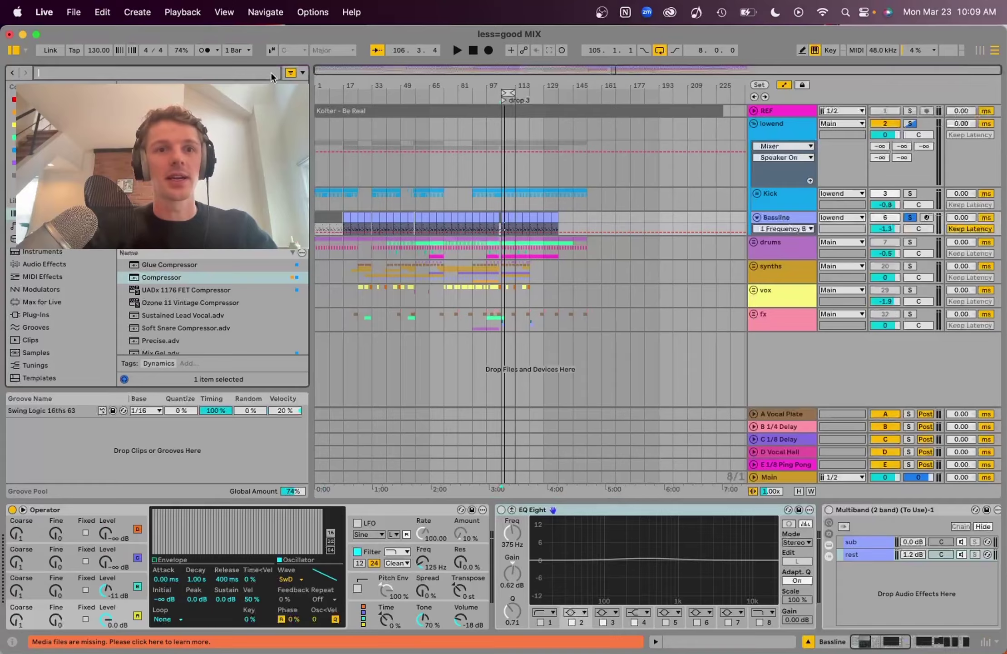
type("utility")
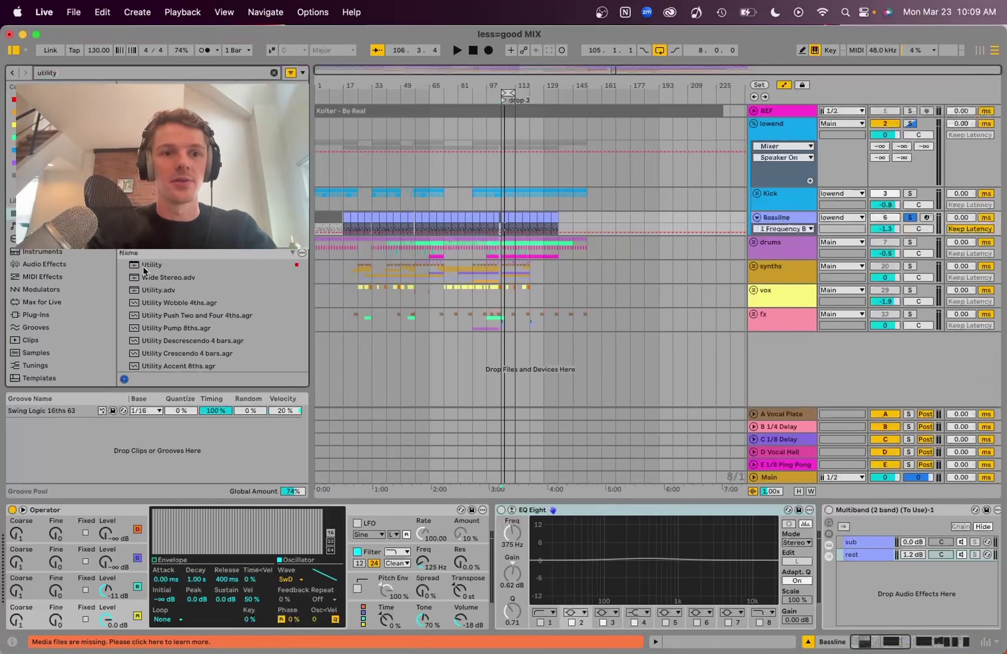
left_click_drag(395, 476, 609, 558)
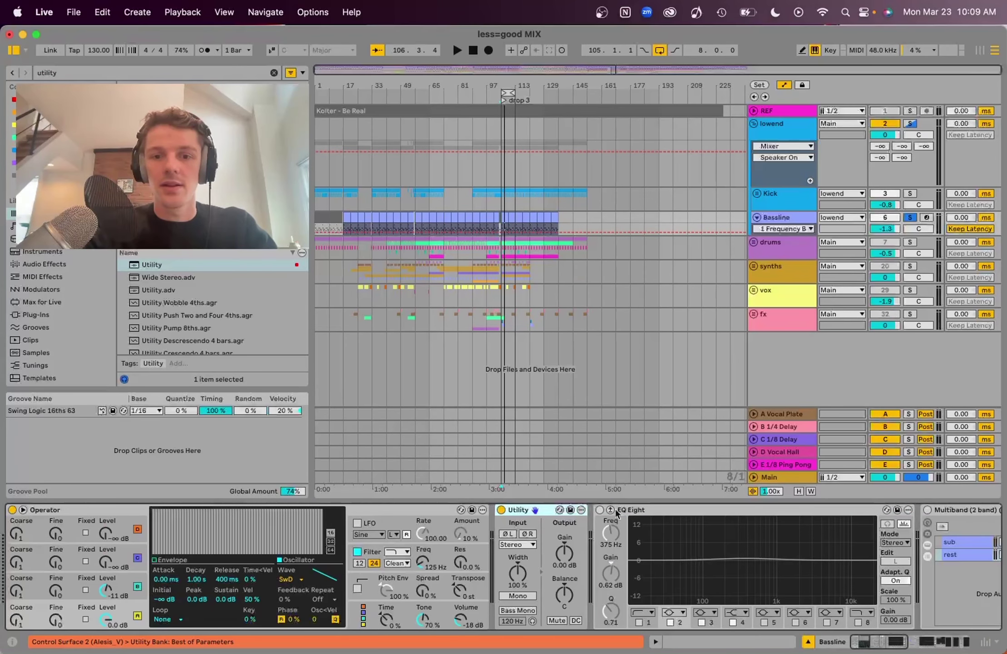
- Raise the Bassline's Utility gain to 2.00 dB, checking the peak level in the mixer during playback
left_click(564, 551)
key("space")
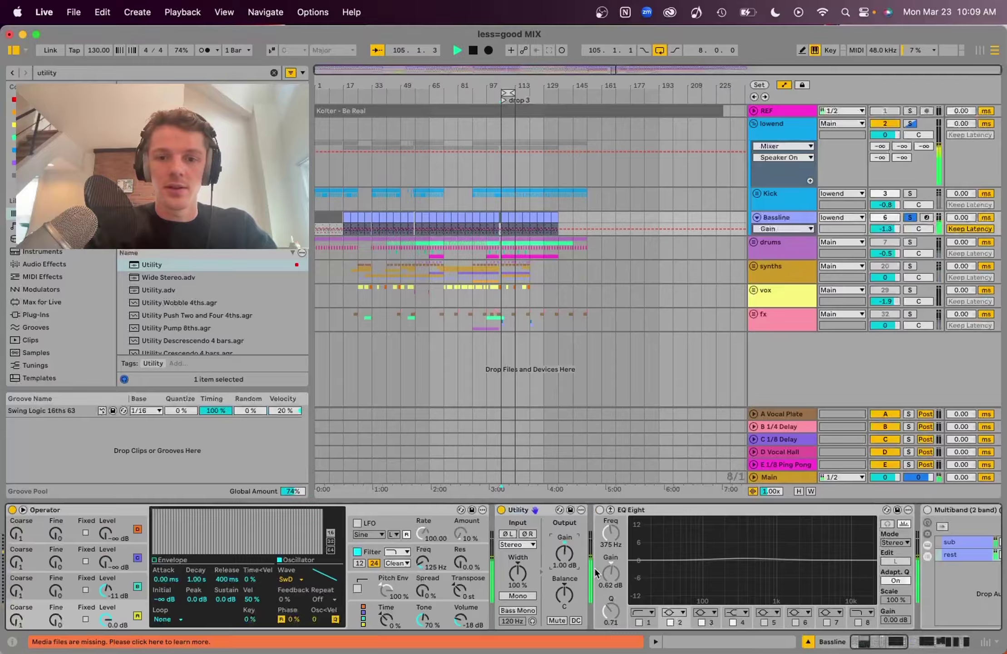
key("Tab")
left_click(595, 568)
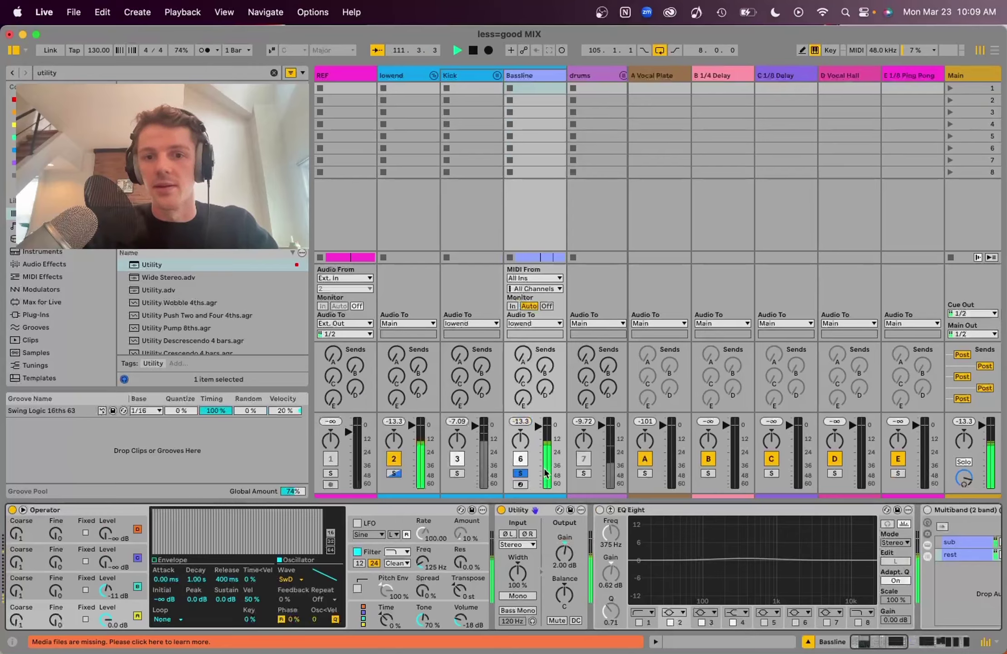
key("space")
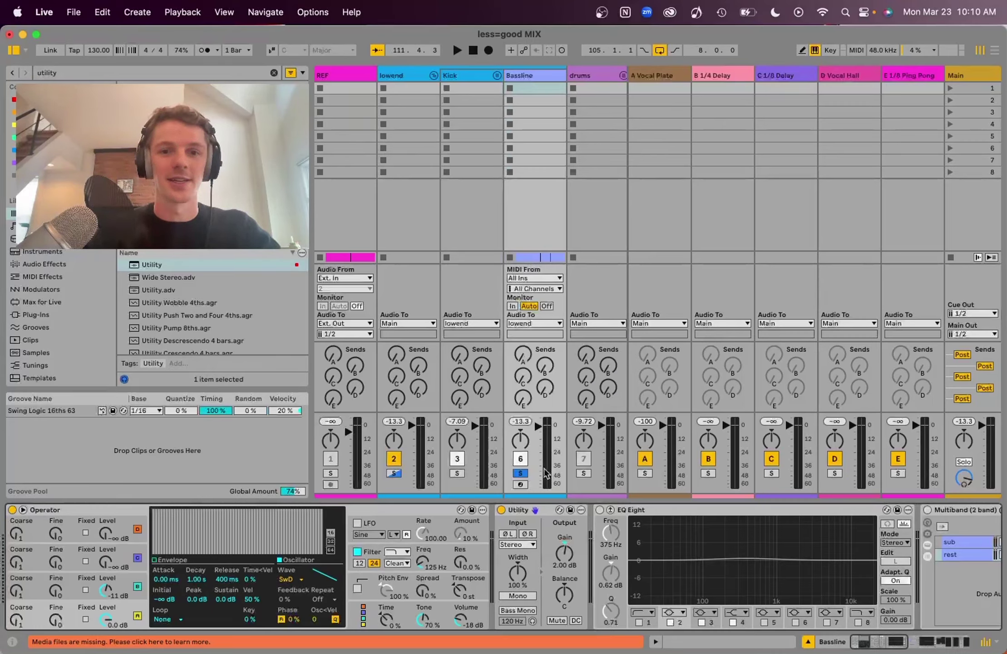
- Search the browser for "sat" and load the Warm Up Lows preset after Utility on the Bassline track
left_click(275, 73)
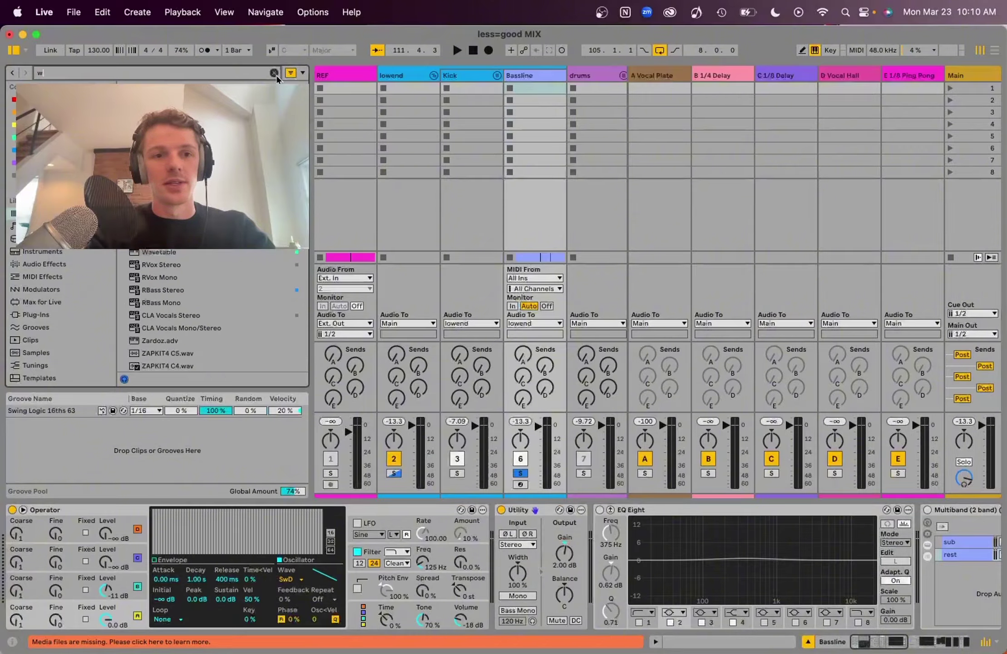
type("satr")
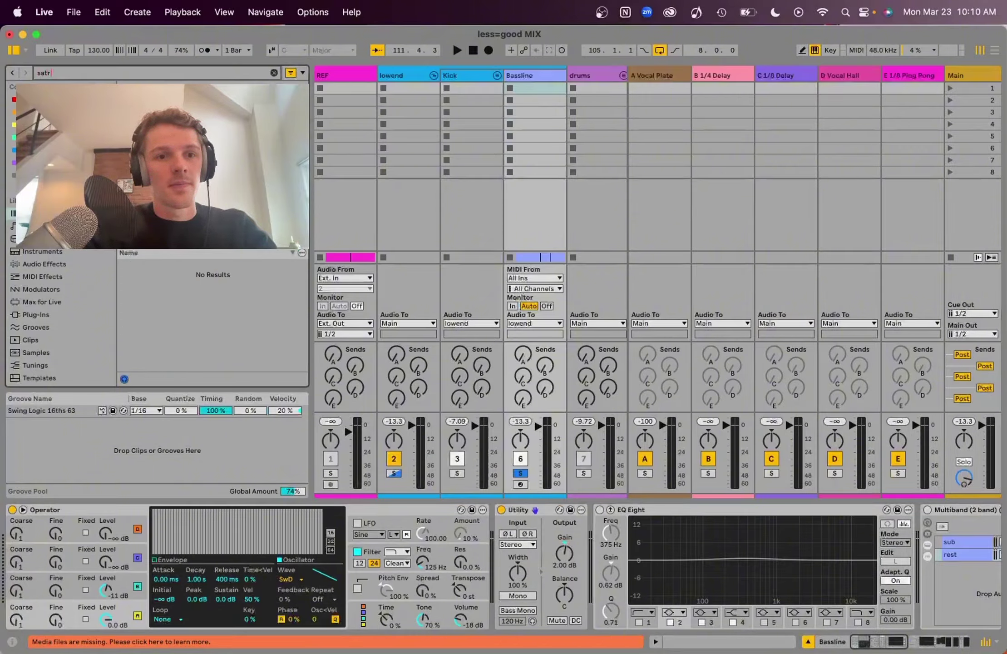
key("BackSpace")
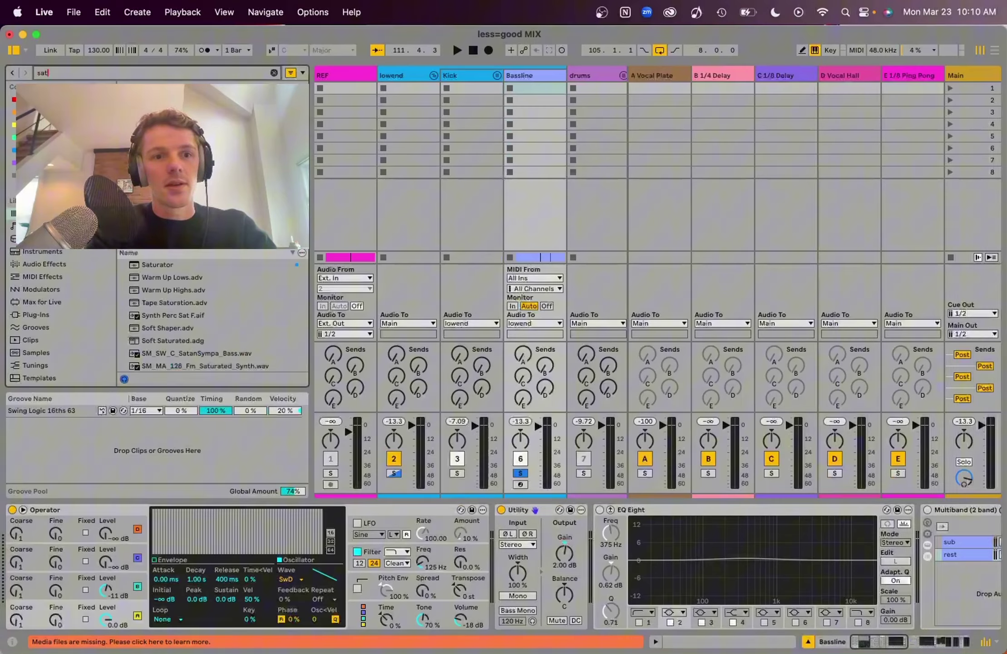
left_click(158, 276)
key("Return")
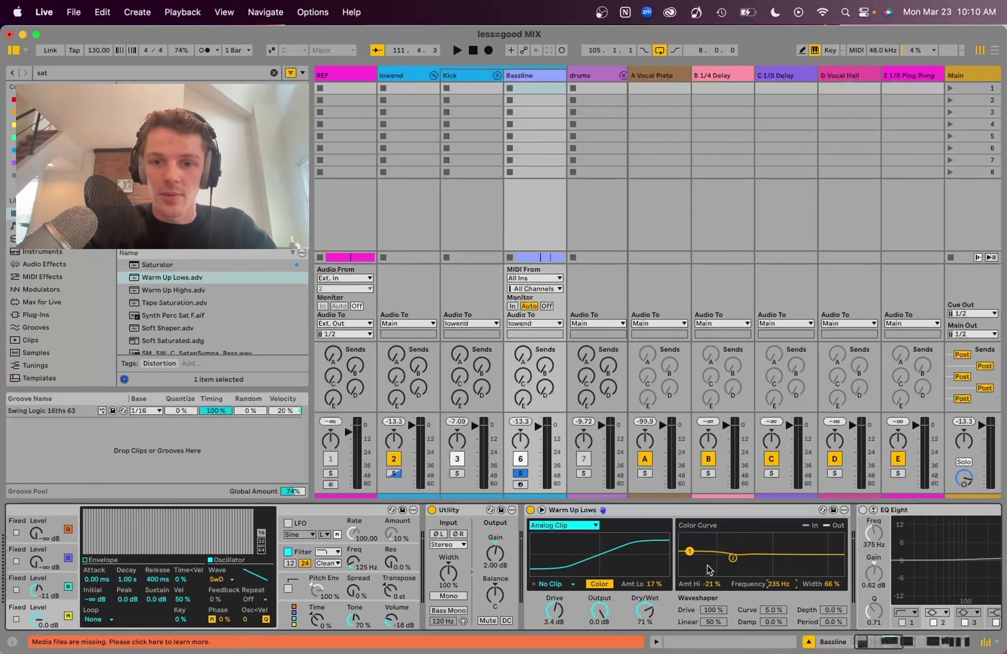
- Replace the saturator preset with Warm Up Highs and shape its color curve to Amt Lo -65 %, Amt Hi 27 % and Frequency 253 Hz
left_click_drag(693, 553, 693, 558)
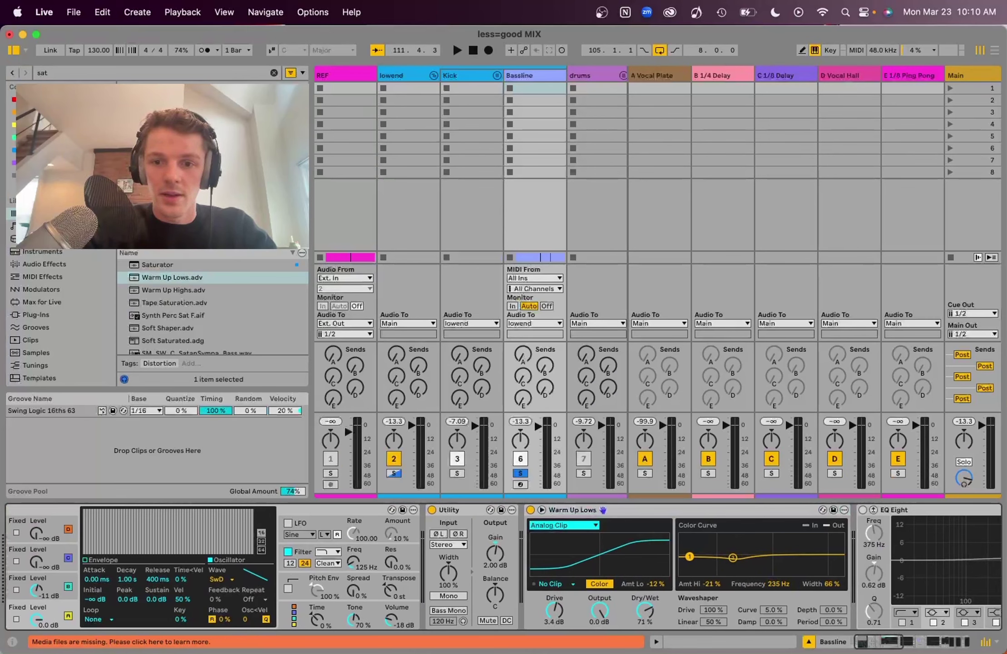
double_click(189, 293)
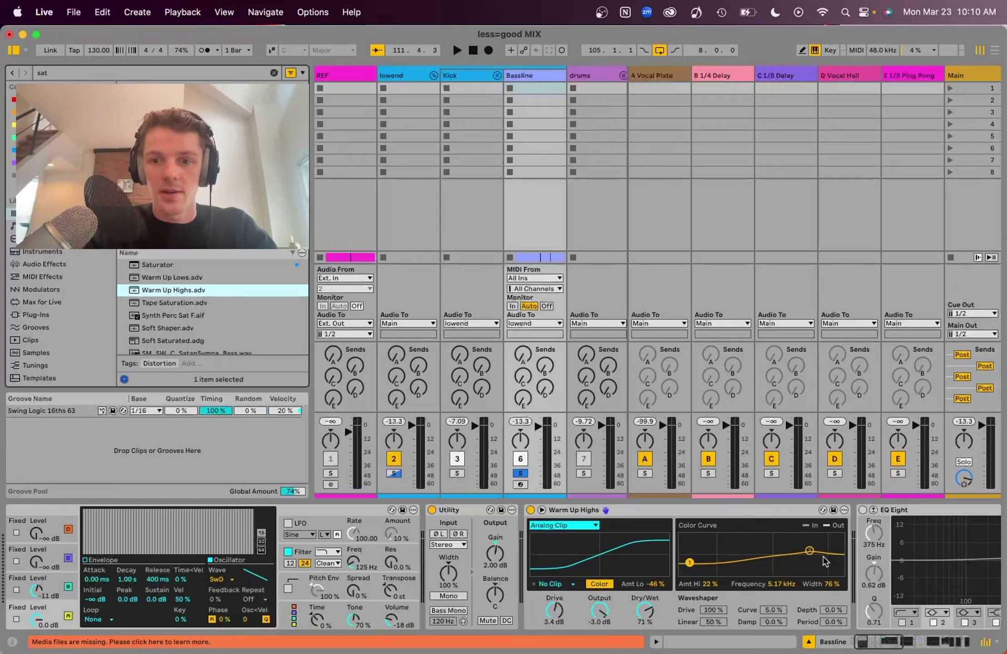
left_click_drag(809, 550, 726, 553)
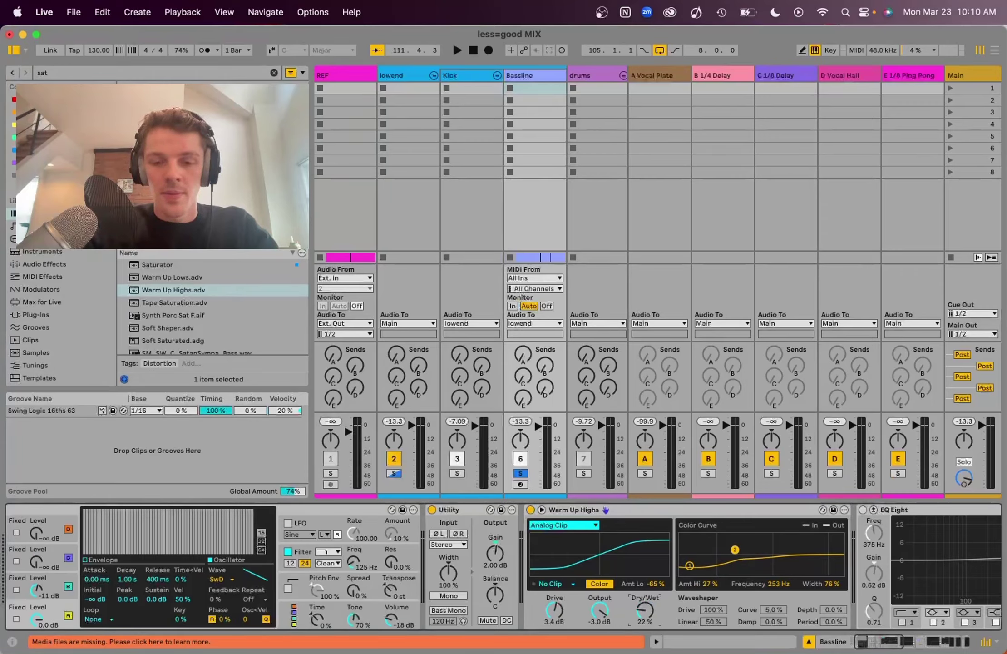
- During playback, sweep the Warm Up Highs Dry/Wet from 100 % down to 20 %, then compare the bassline with the saturator bypassed
left_click_drag(644, 610, 645, 586)
key("space")
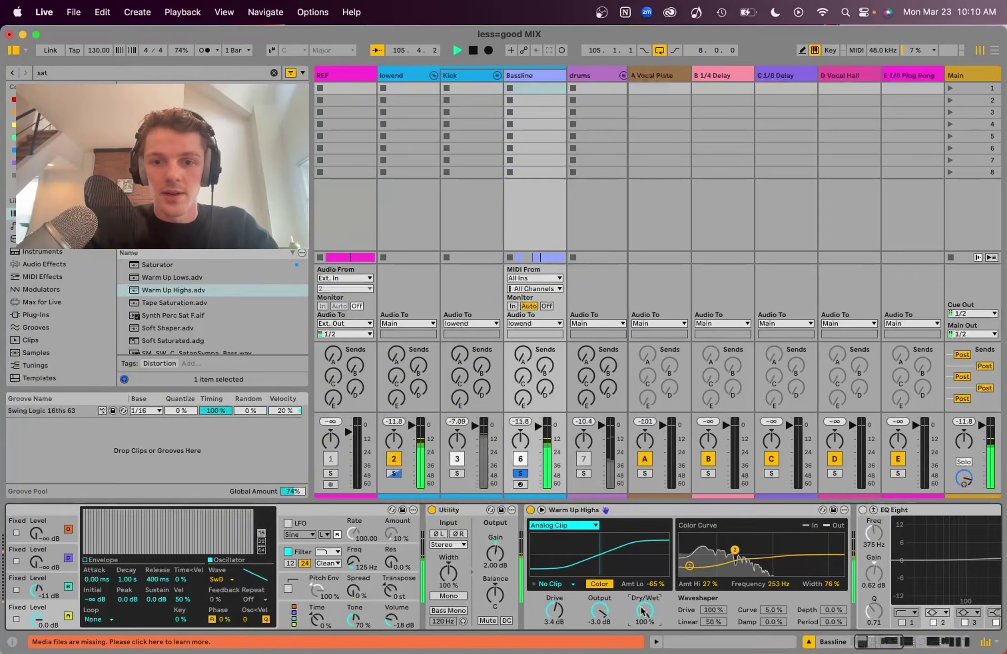
scroll(650, 611, "down", 1)
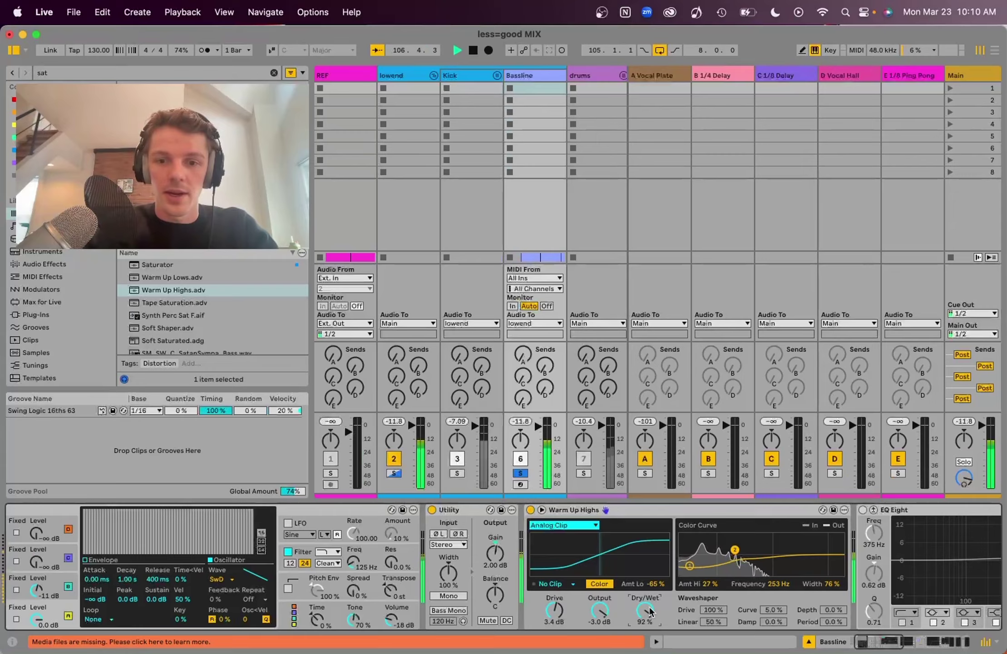
scroll(650, 611, "down", 12)
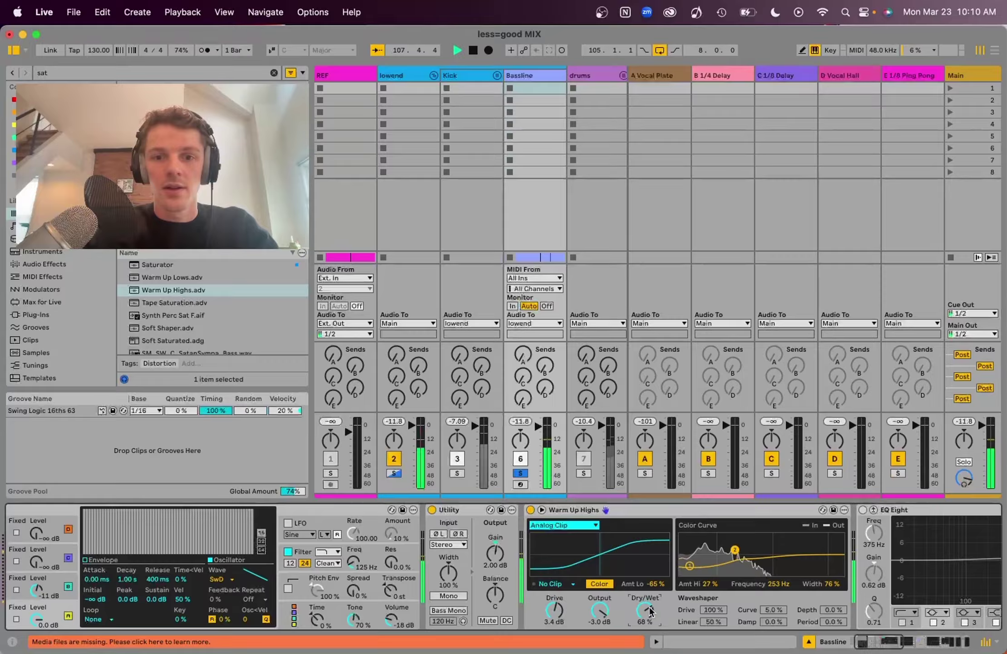
scroll(650, 611, "down", 7)
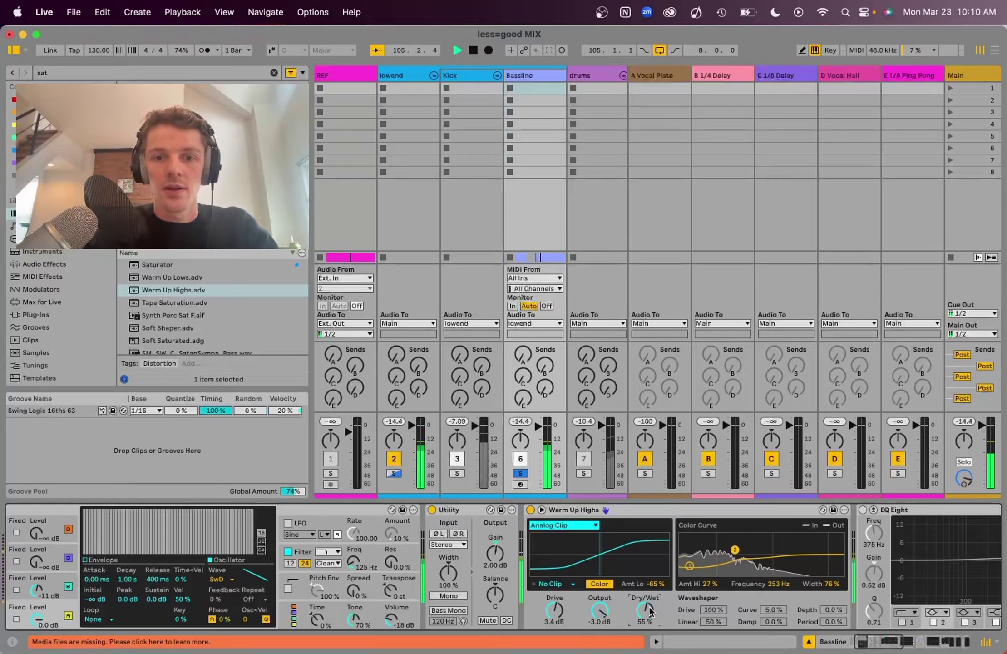
scroll(650, 612, "down", 5)
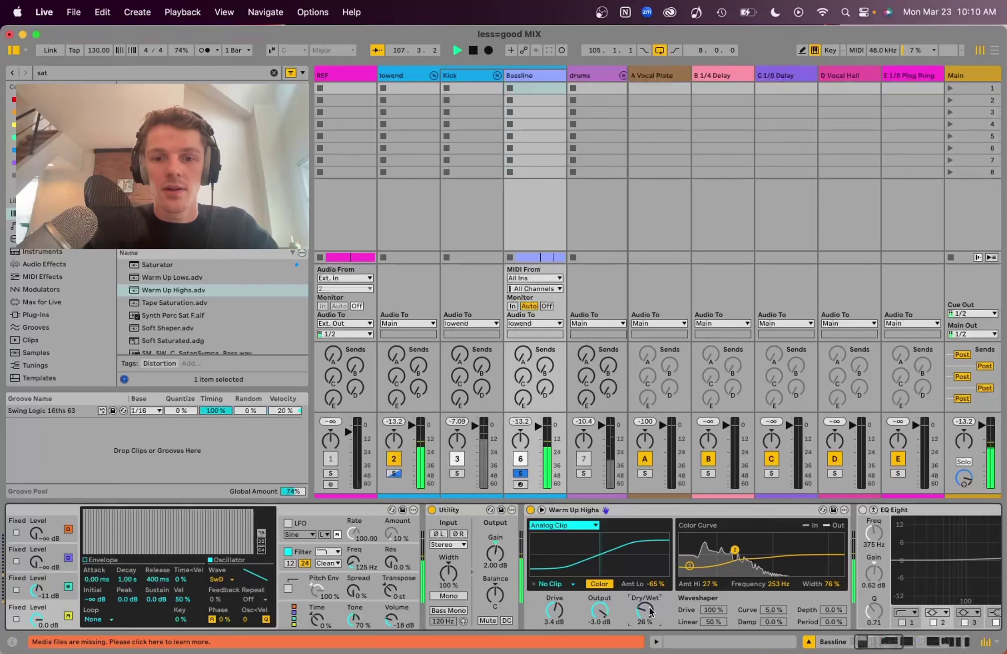
key("XF86AudioRaiseVolume")
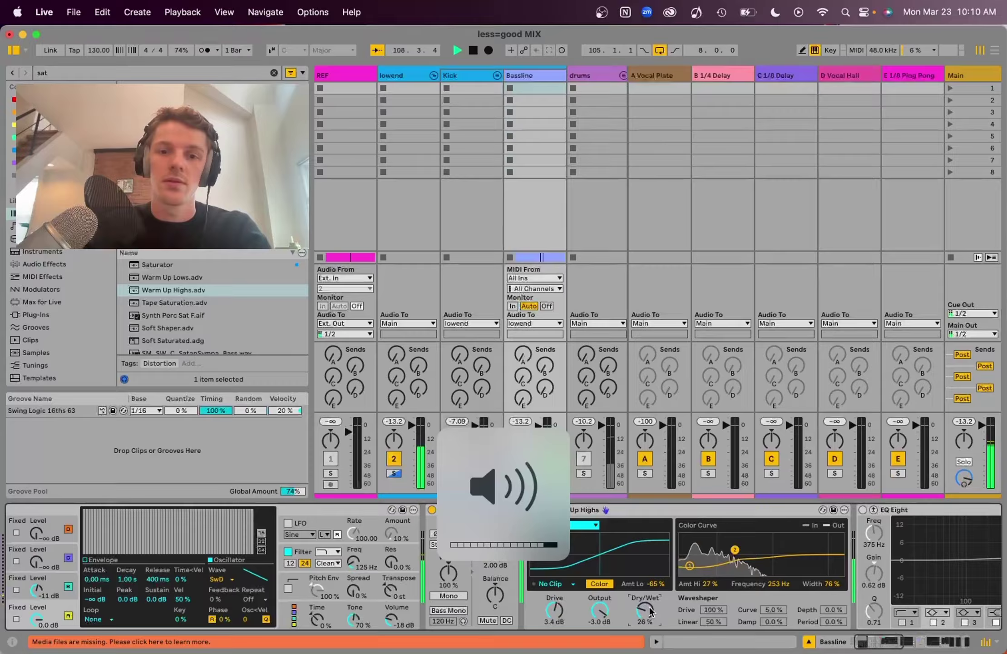
scroll(651, 611, "down", 3)
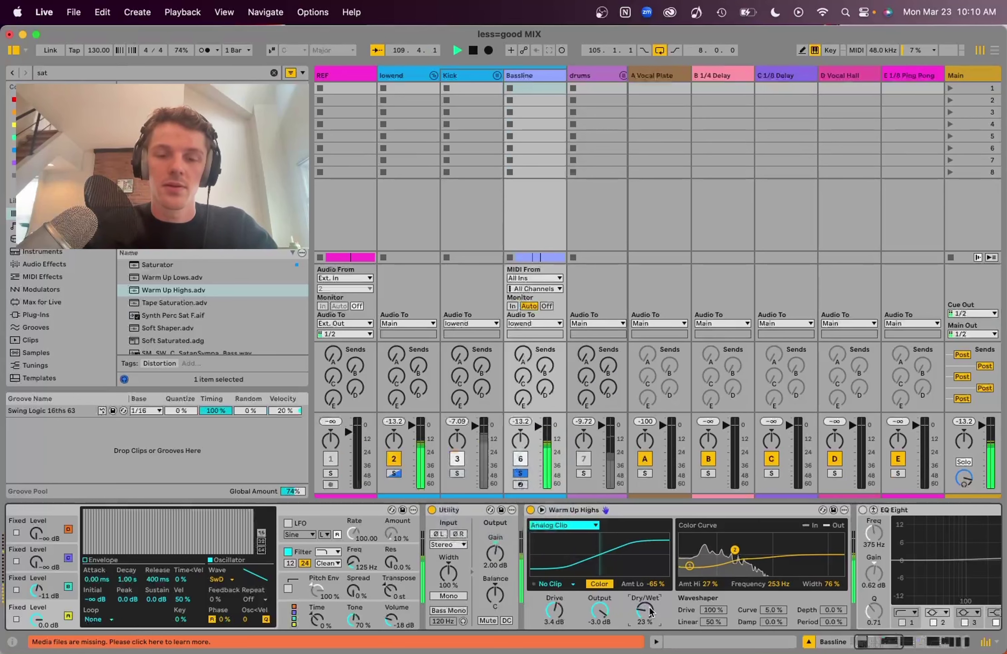
scroll(651, 611, "down", 3)
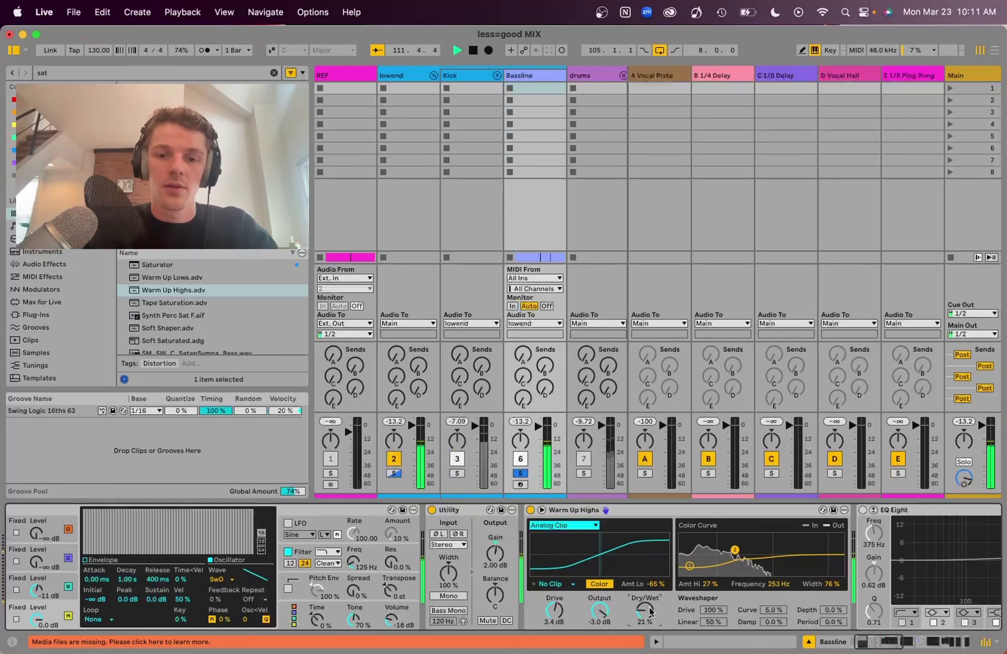
left_click(531, 510)
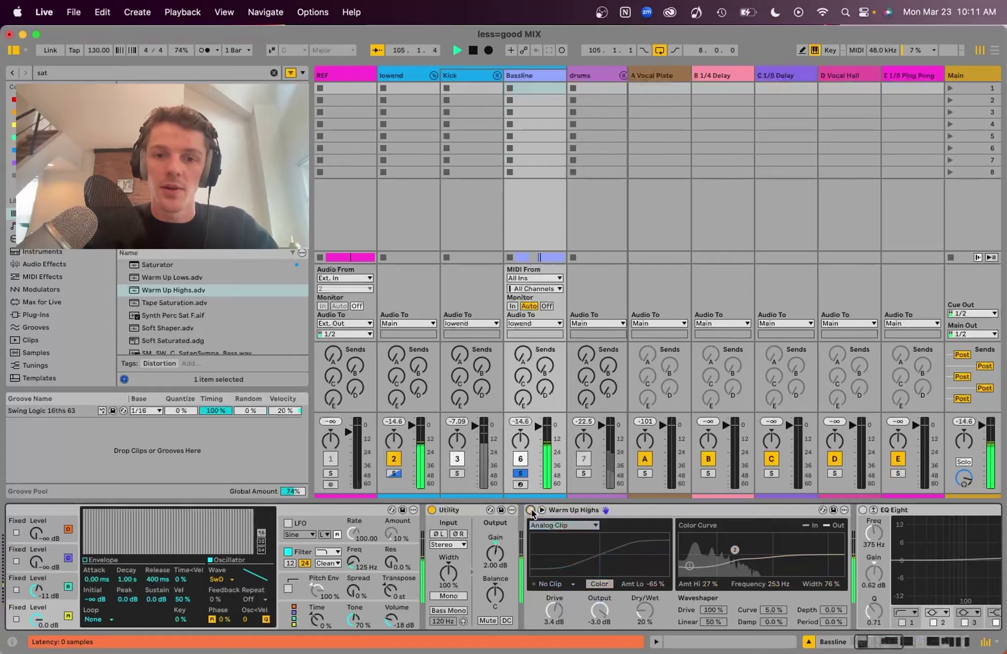
left_click(531, 509)
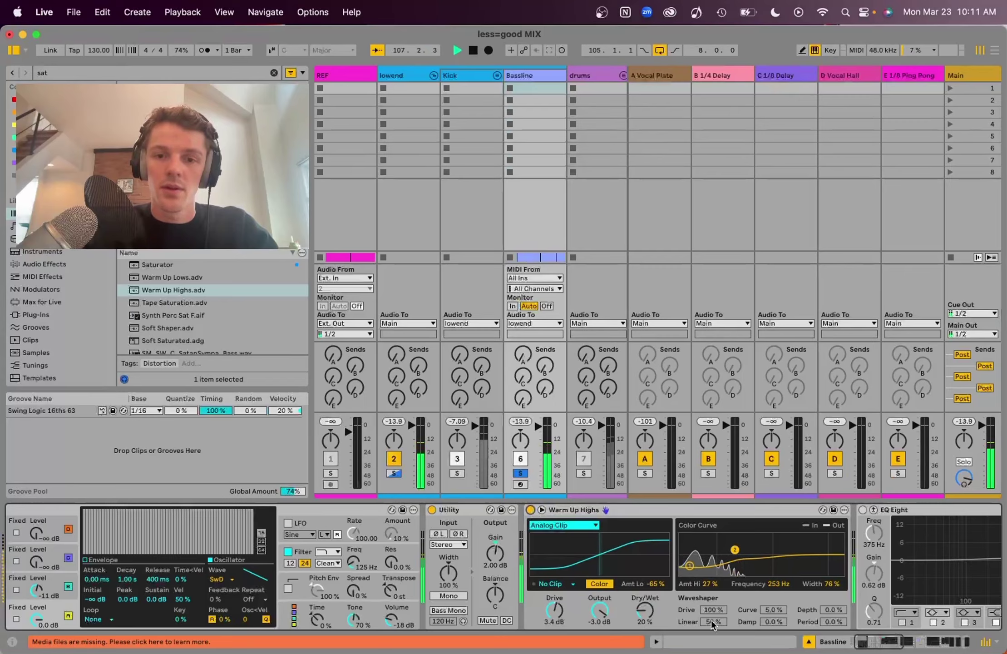
- Set Warm Up Highs to Dry/Wet 39 %, Amt Hi 58 % and Frequency 204 Hz, compare it with bypass, and stop playback
left_click_drag(644, 610, 645, 602)
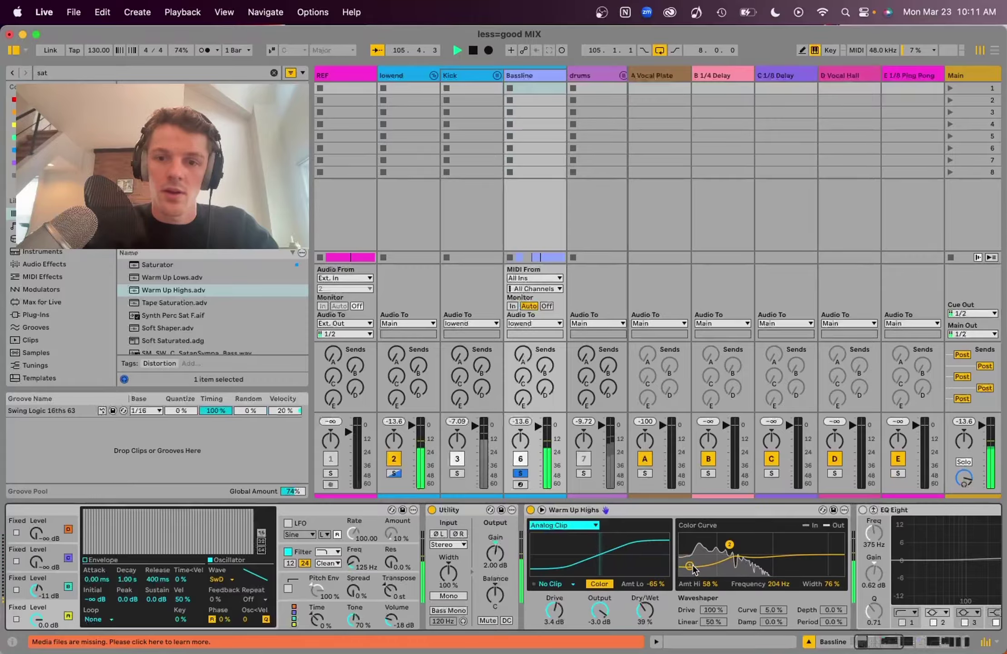
left_click(531, 510)
left_click(530, 510)
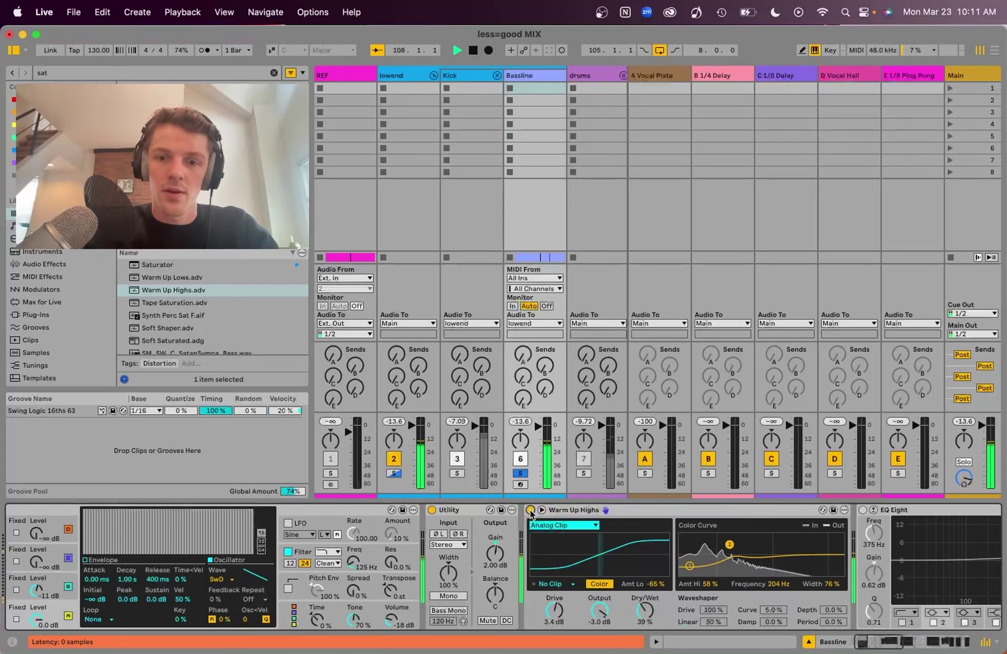
key("space")
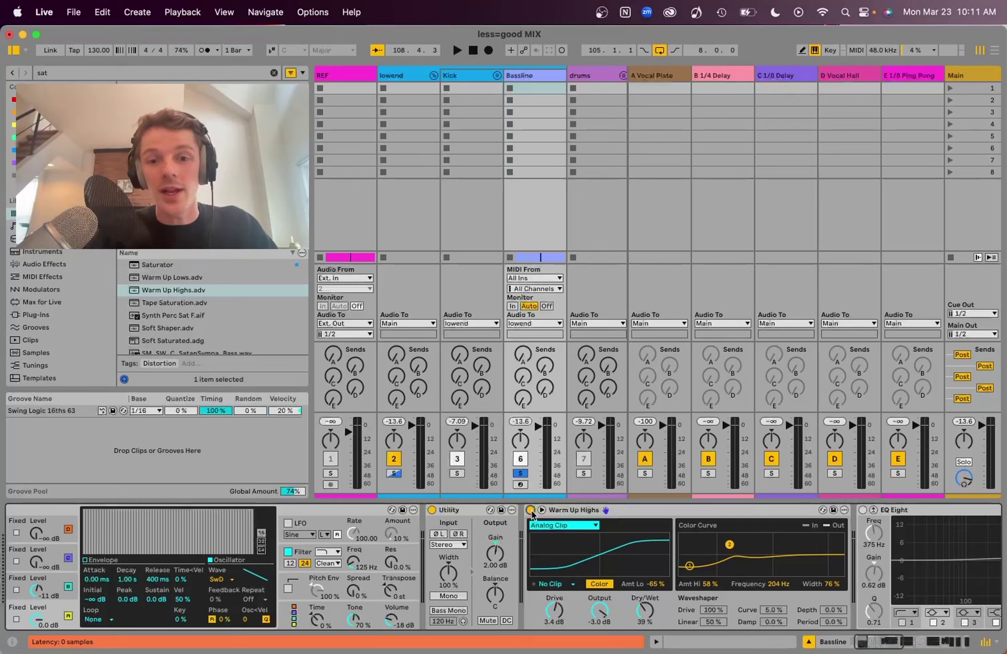
- Search the browser for "erosion" and insert the Erosion device between Warm Up Highs and EQ Eight on the Bassline
left_click(274, 73)
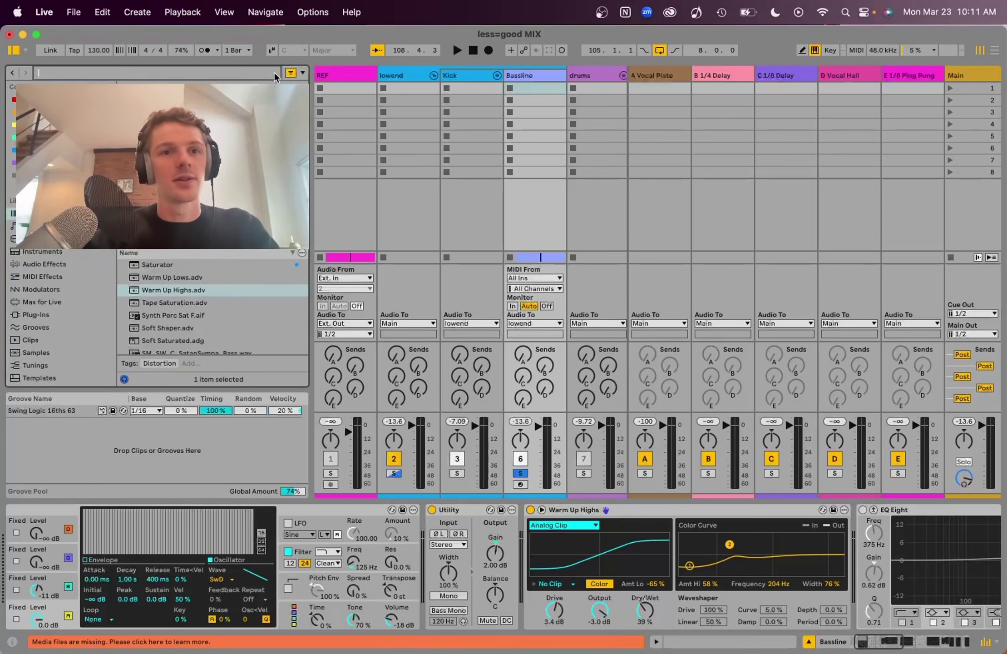
type("eqrios")
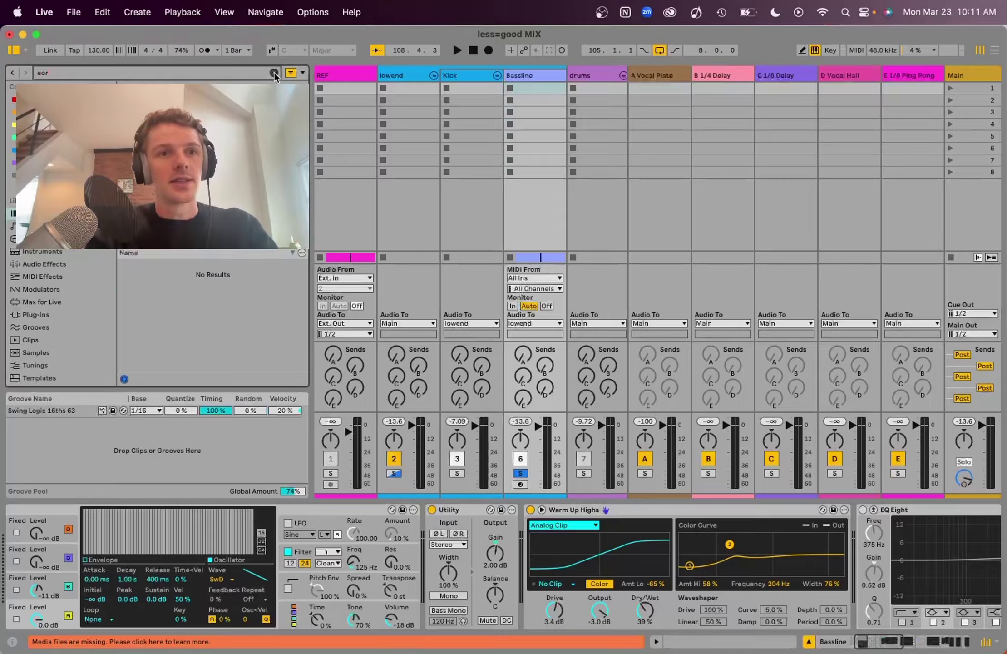
key("BackSpace")
key("BackSpace")
type("rosion")
left_click(146, 264)
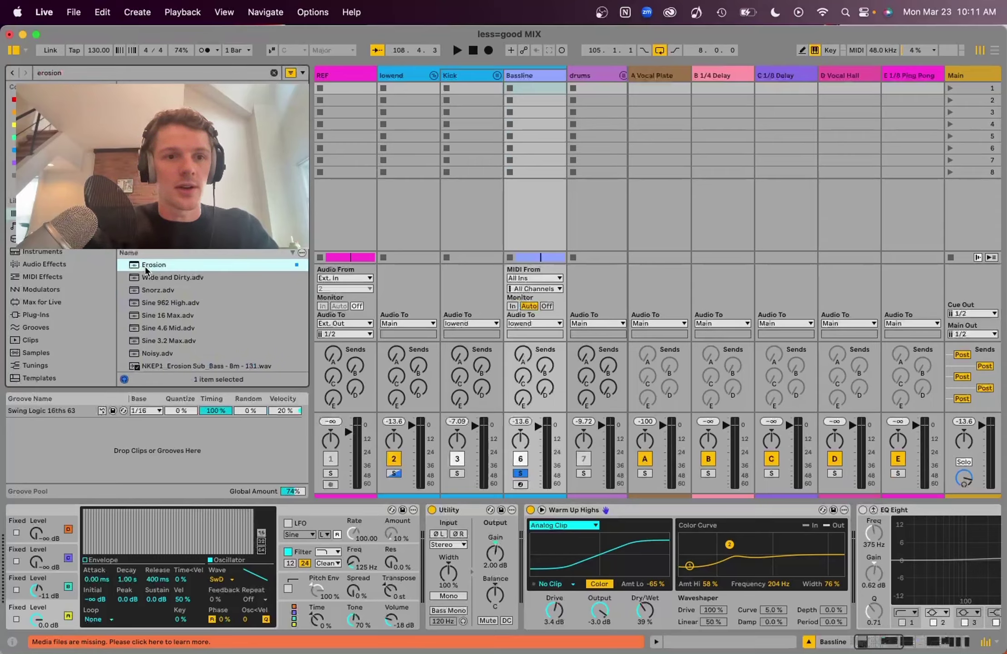
left_click_drag(146, 271, 849, 563)
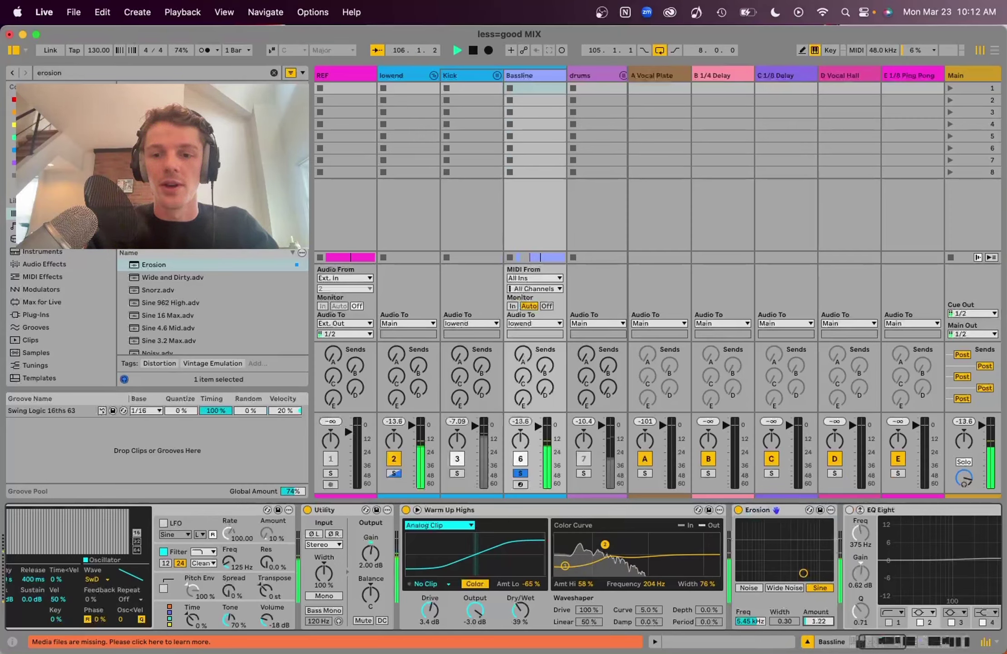
- Set the Erosion Amount to 1.48 in Sine mode, comparing the bassline with Erosion on and bypassed during playback
key("space")
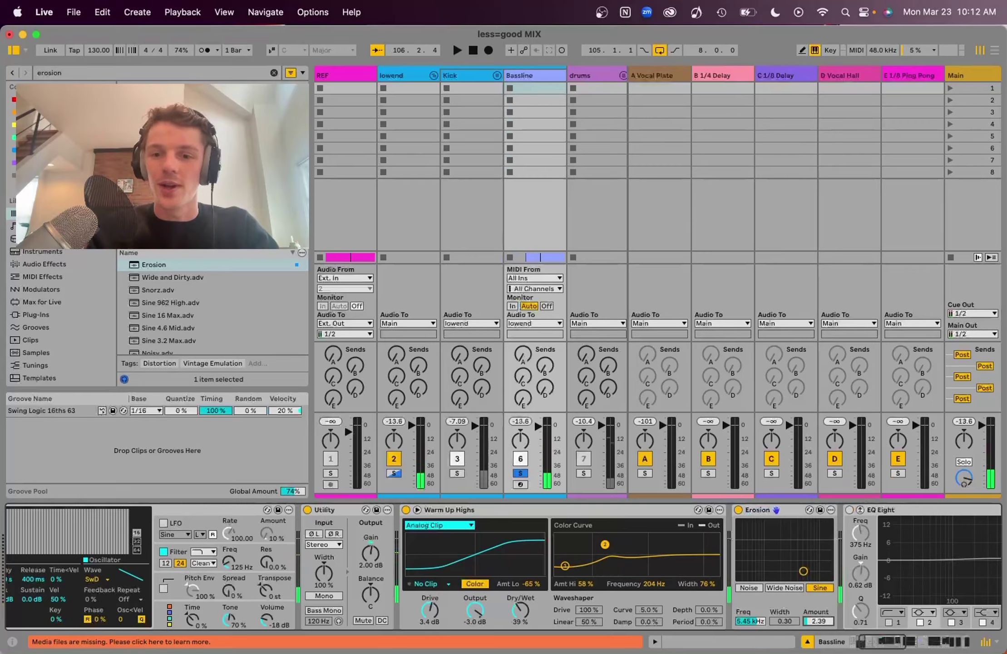
key("space")
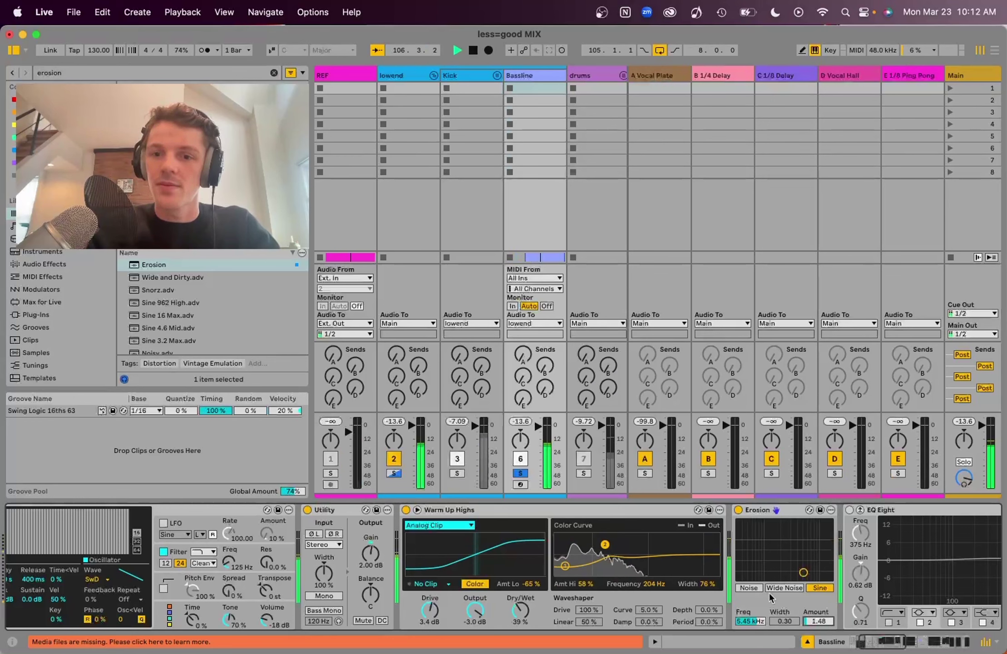
key("space")
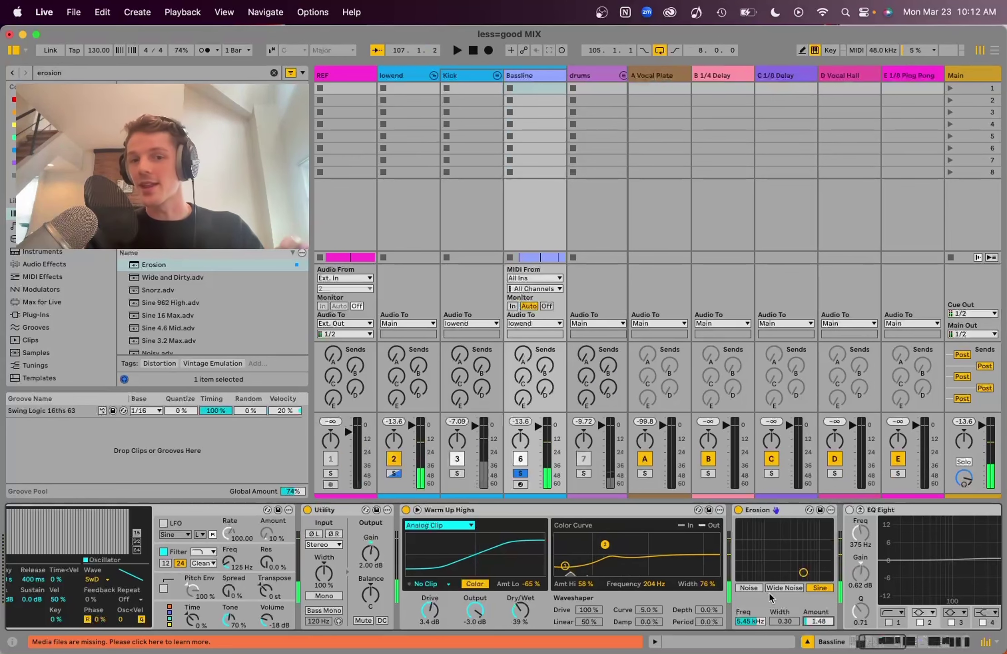
left_click(738, 510)
key("space")
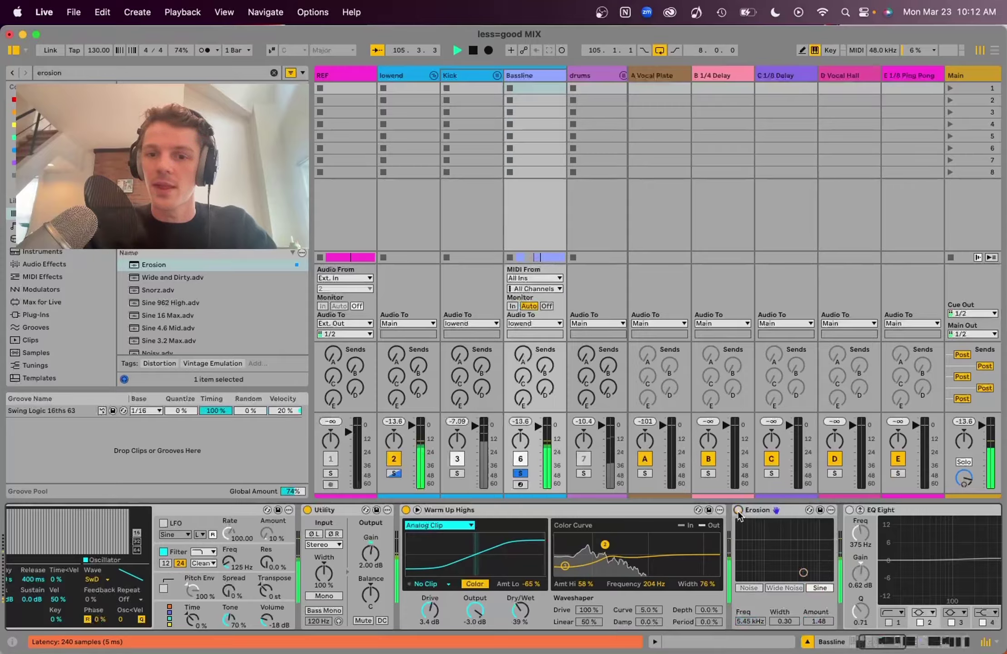
left_click(738, 510)
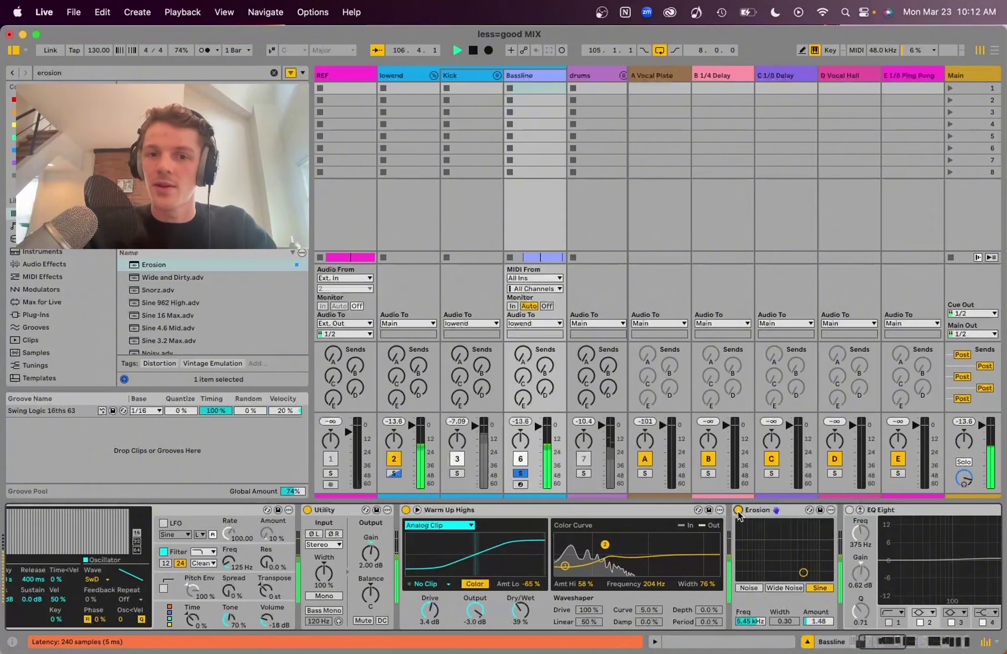
key("space")
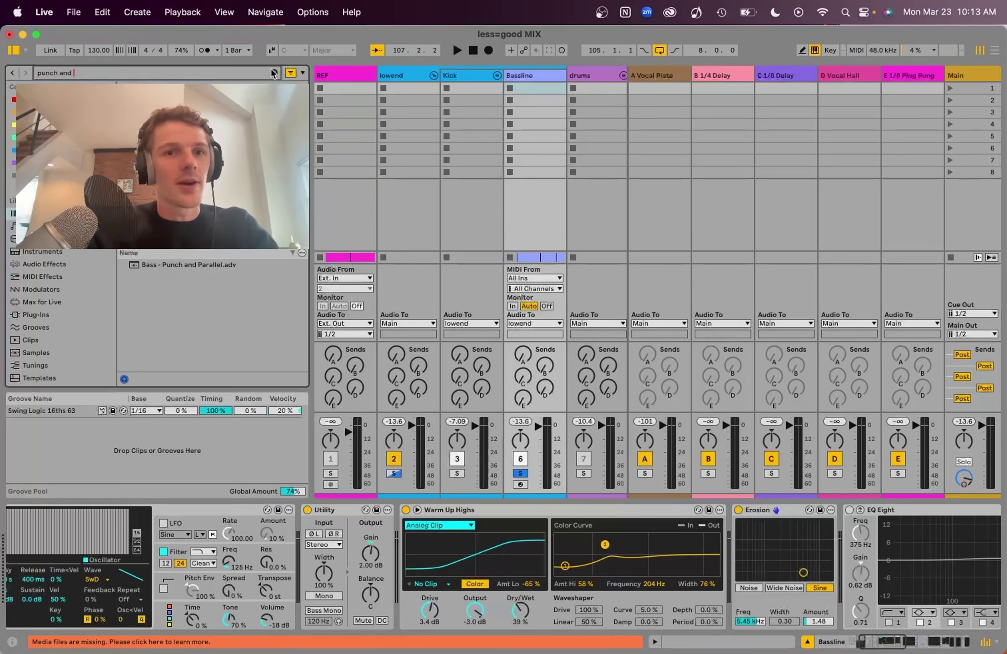
- Search the browser for "punch and par" and insert the Bass - Punch and Parallel compressor preset between Erosion and EQ Eight
left_click(274, 73)
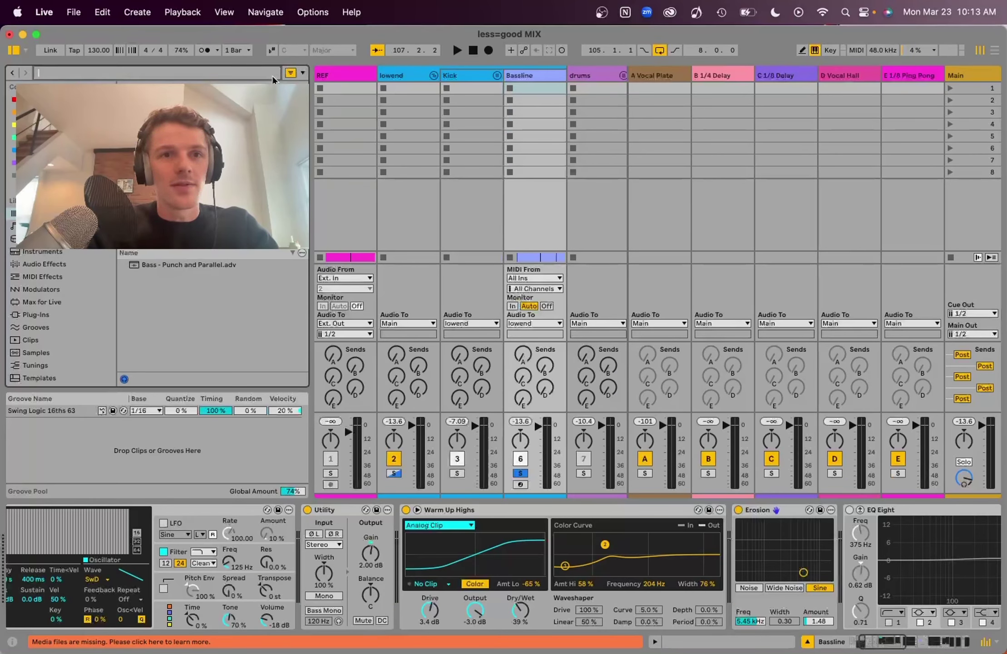
type("punch a")
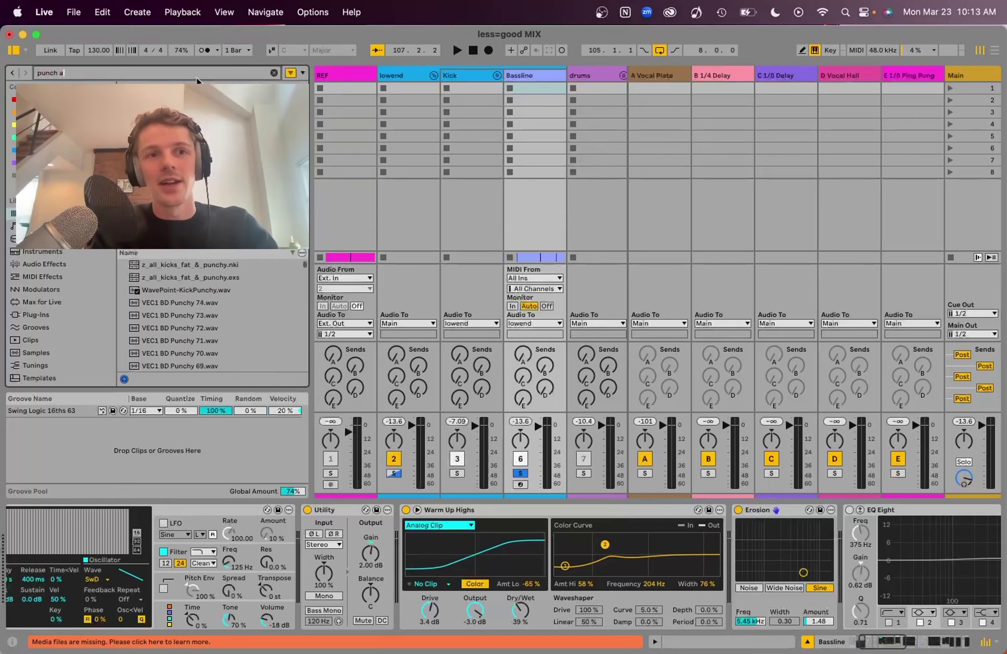
type("nd parr")
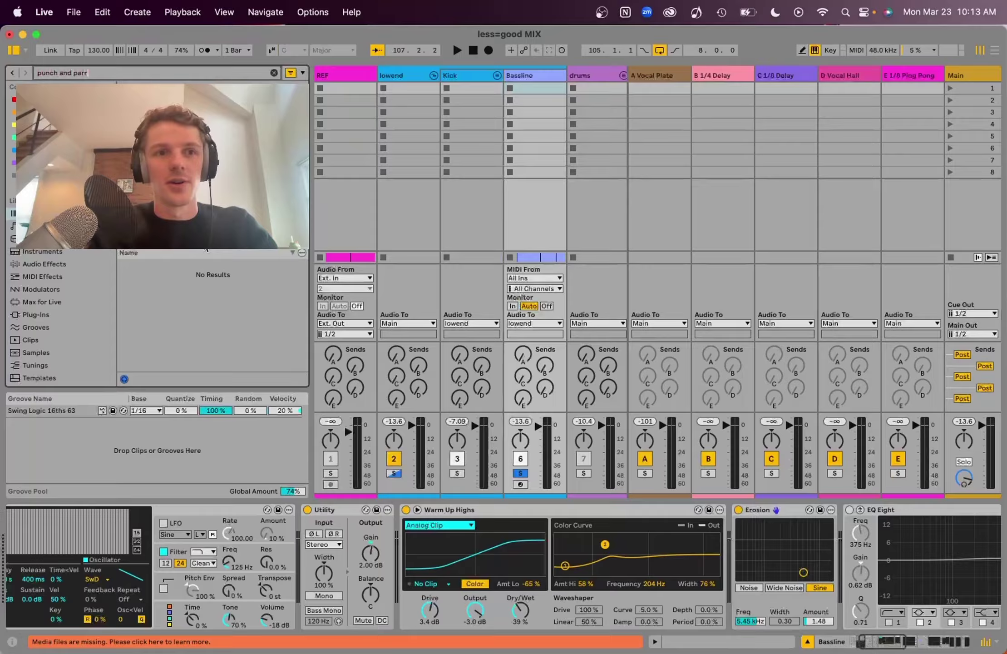
key("BackSpace")
left_click_drag(169, 264, 837, 580)
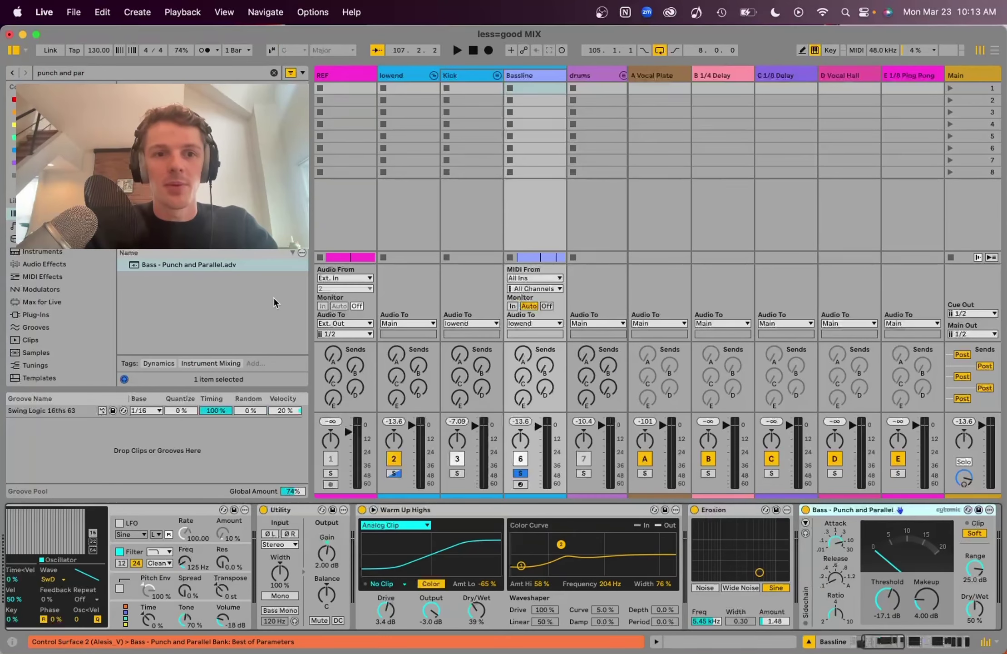
- Set the Punch and Parallel compressor's Threshold to -26.3 dB and Makeup to 5.00 dB while auditioning the bassline
scroll(626, 559, "right", 10)
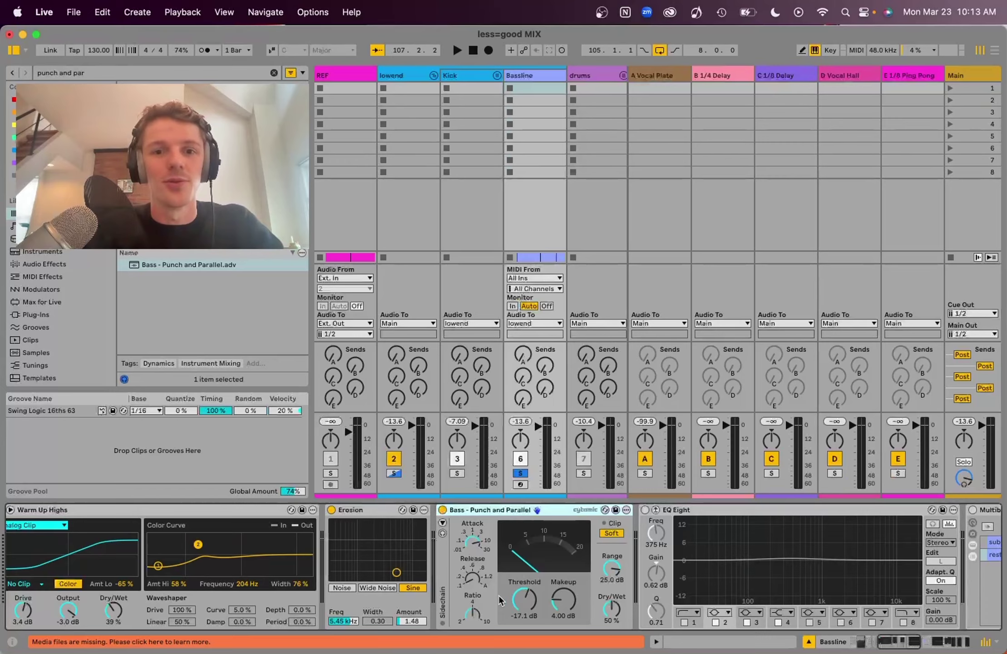
mouse_move(525, 600)
left_mouse_down()
mouse_move(524, 570)
mouse_move(525, 584)
left_mouse_up()
key("space")
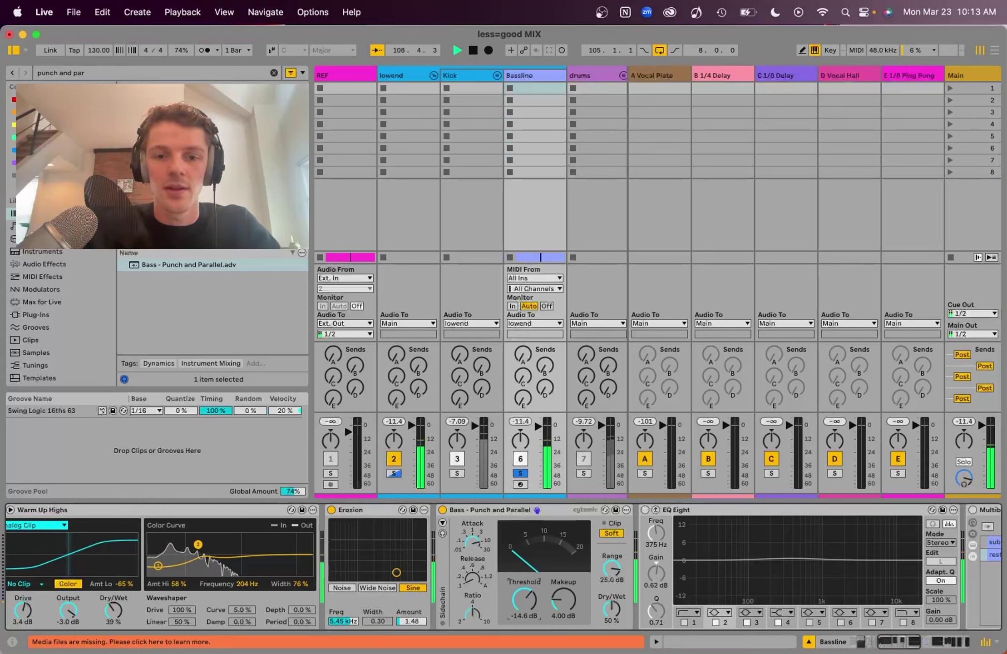
left_click_drag(525, 599, 525, 608)
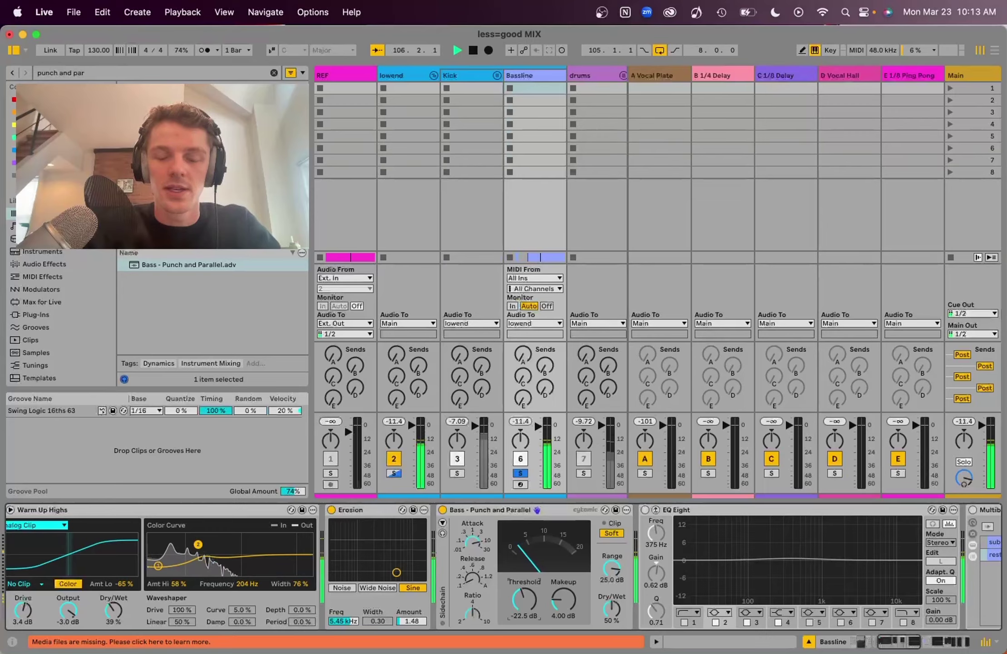
left_click_drag(524, 607, 525, 606)
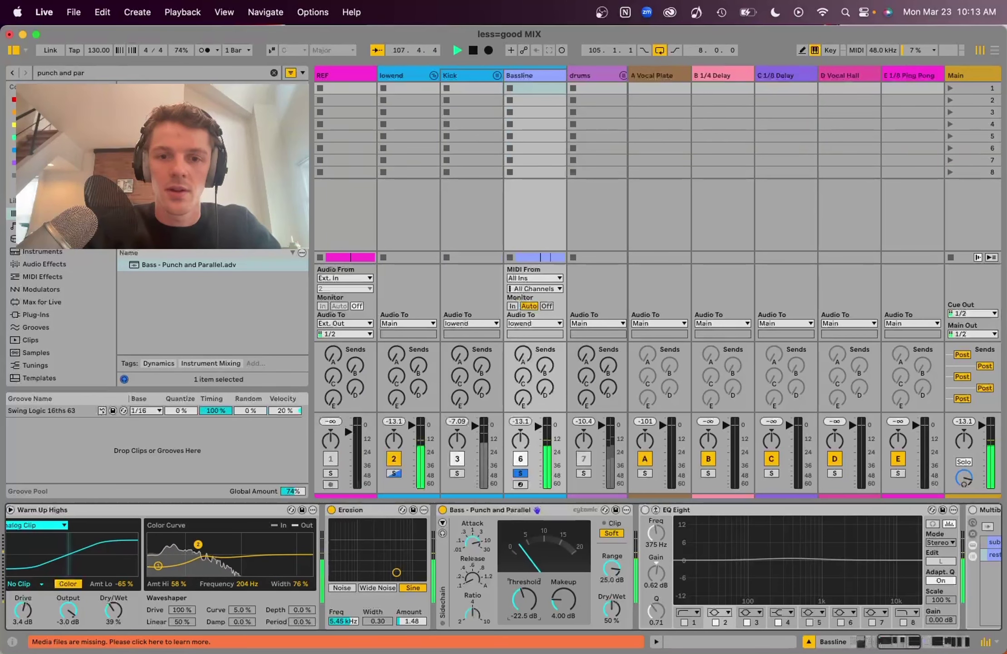
left_click_drag(524, 600, 525, 602)
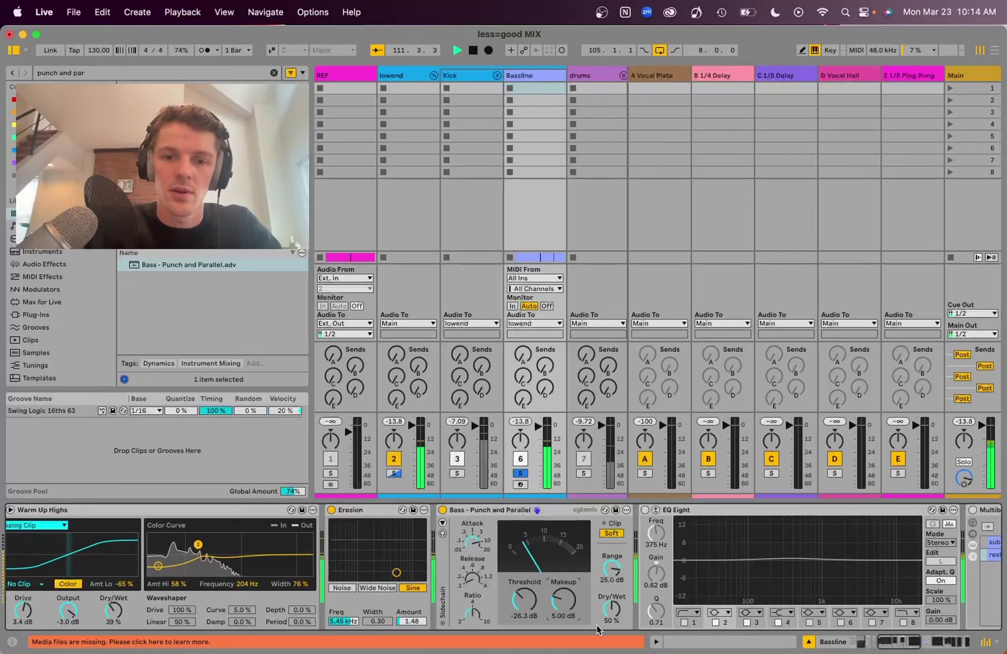
- Set the Punch and Parallel compressor's Makeup to 6.00 dB, stop playback and look over the Bassline device chain
key("Up")
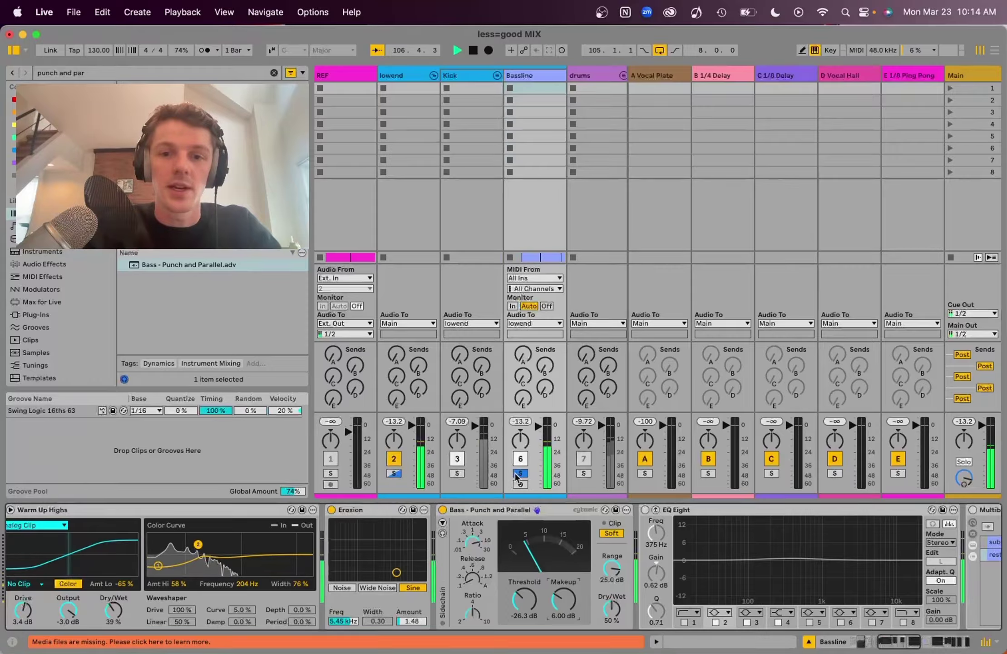
key("space")
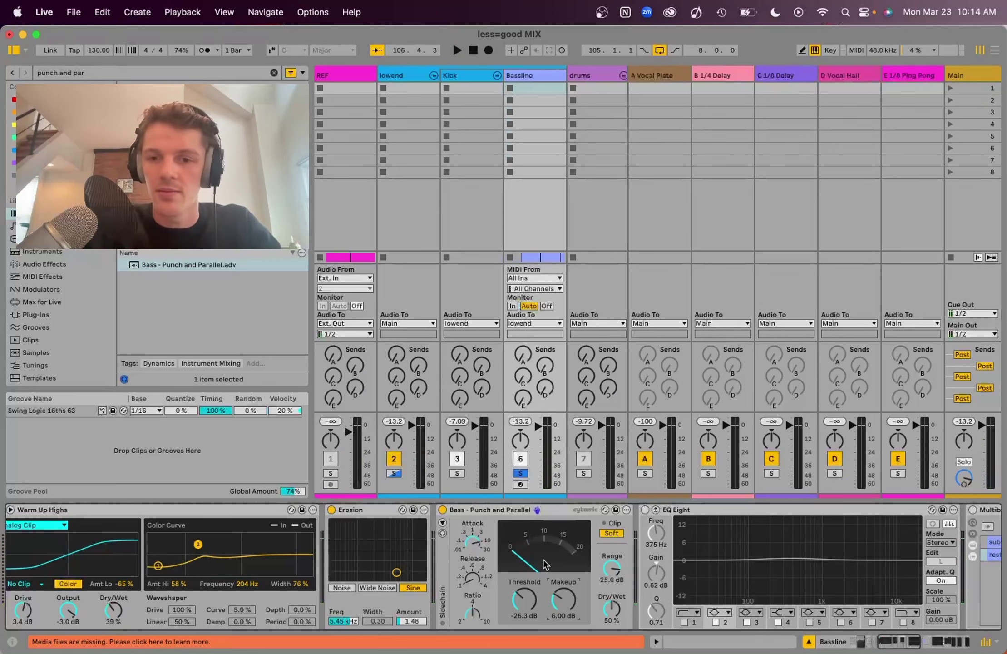
scroll(545, 564, "right", 2)
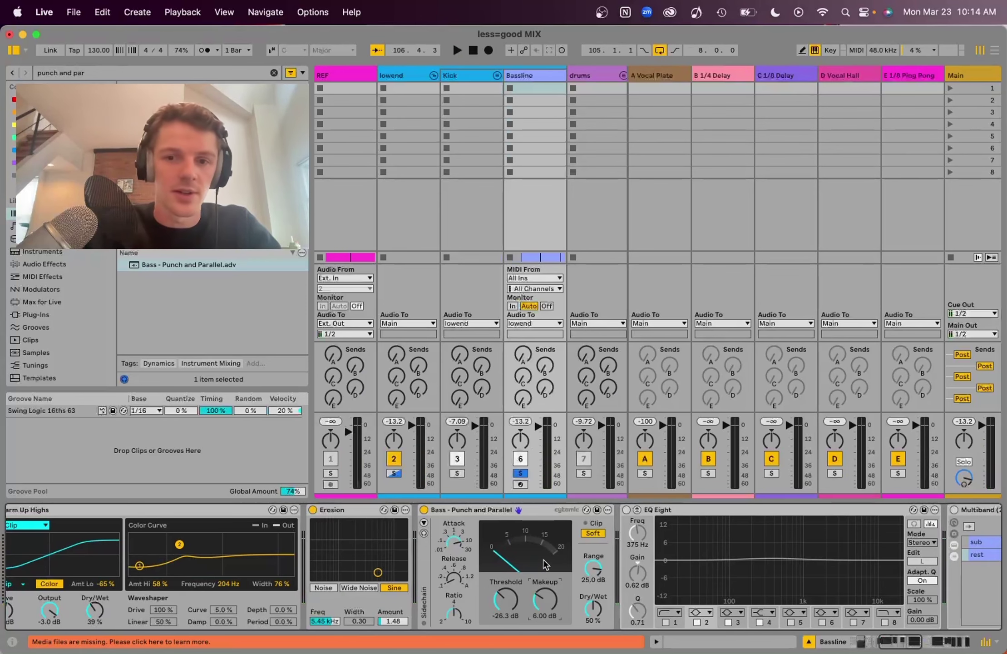
scroll(545, 564, "right", 3)
scroll(545, 565, "left", 8)
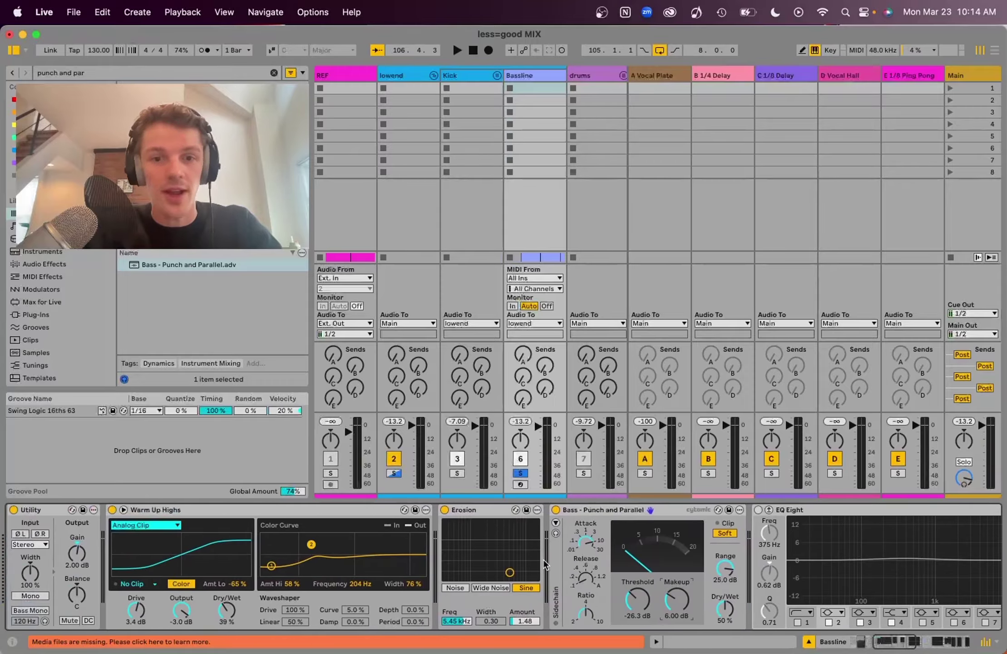
scroll(545, 564, "left", 2)
- Solo the Kick alongside the Bassline in the Arrangement view and audition the two together
key("Tab")
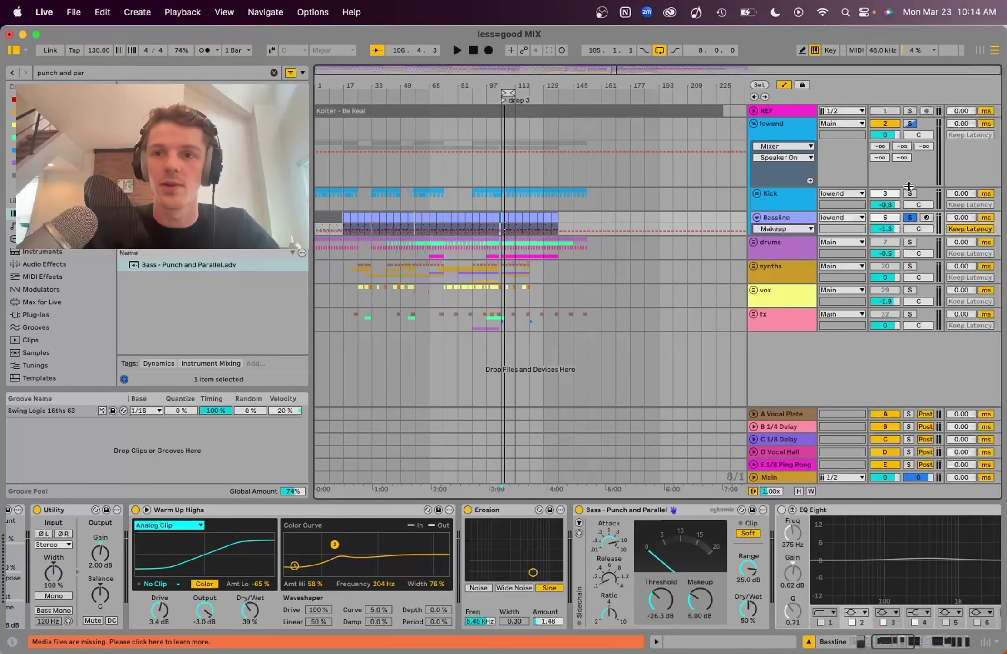
left_click(909, 193)
key("space")
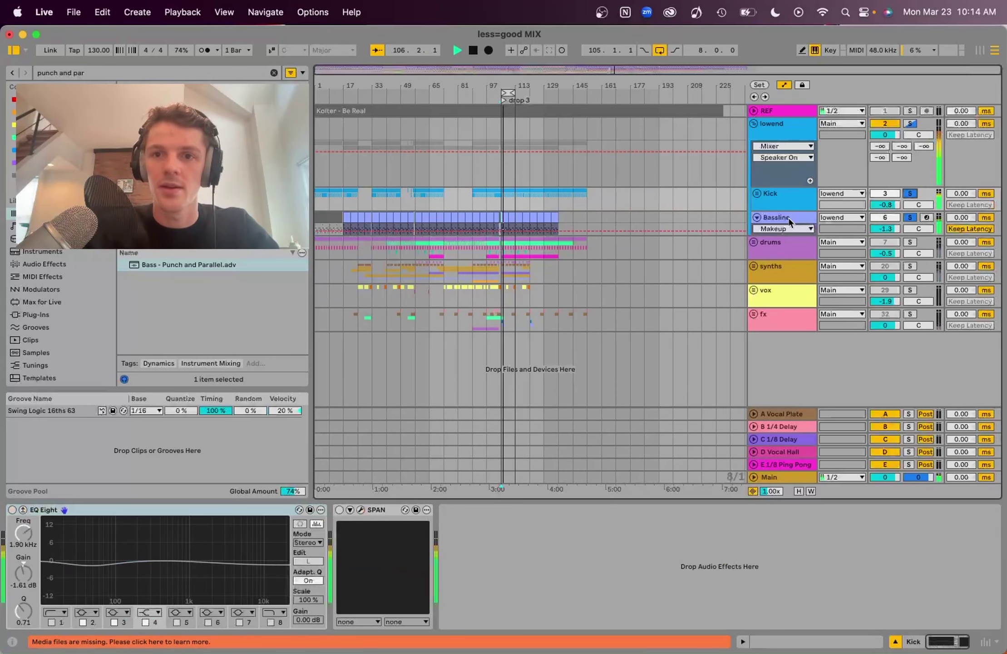
key("space")
- Search the browser for "compressor" and insert the Compressor device after Bass - Punch and Parallel on the Bassline
left_click(789, 219)
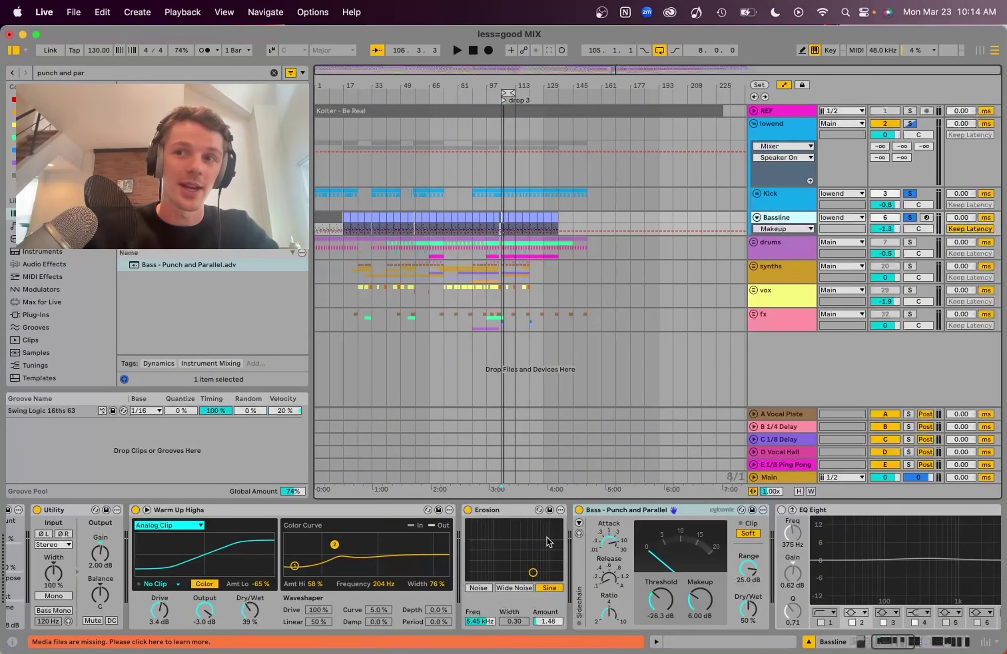
left_click(275, 73)
type("c")
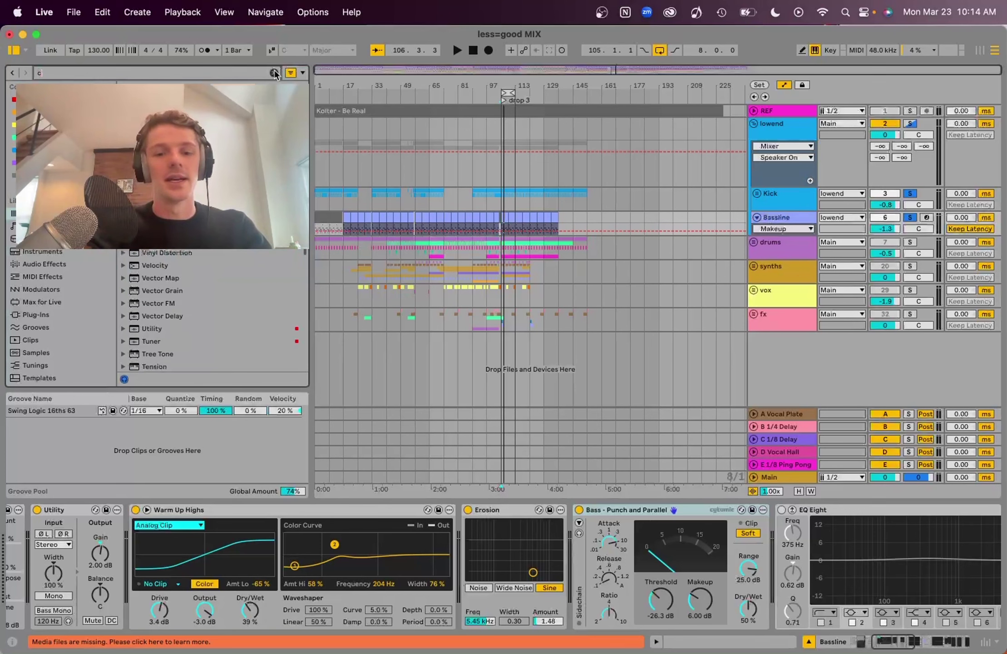
type("ompressor")
scroll(251, 322, "down", 5)
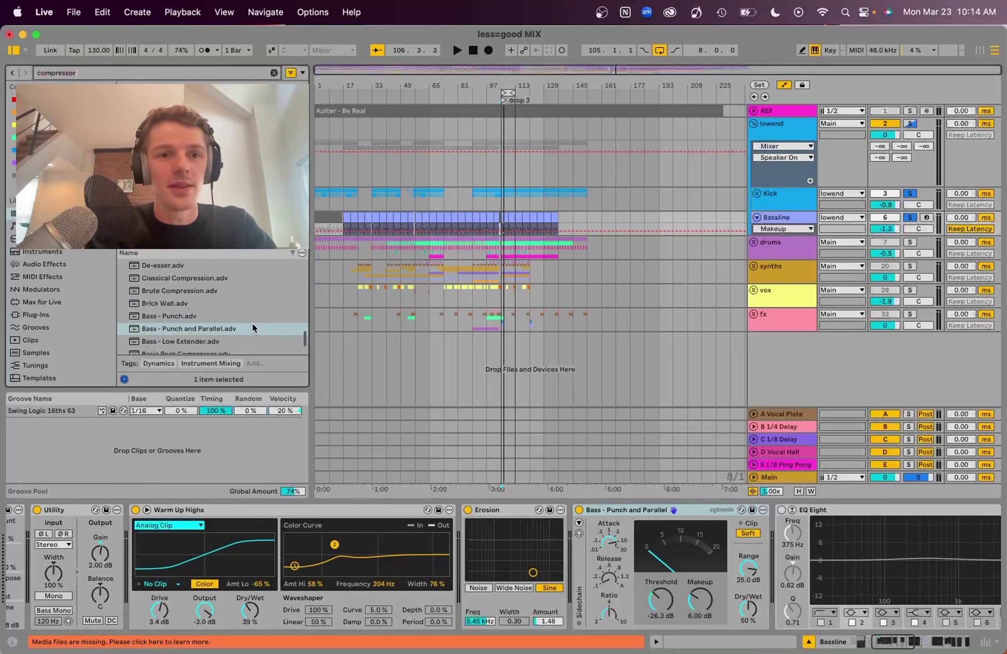
scroll(184, 296, "down", 2)
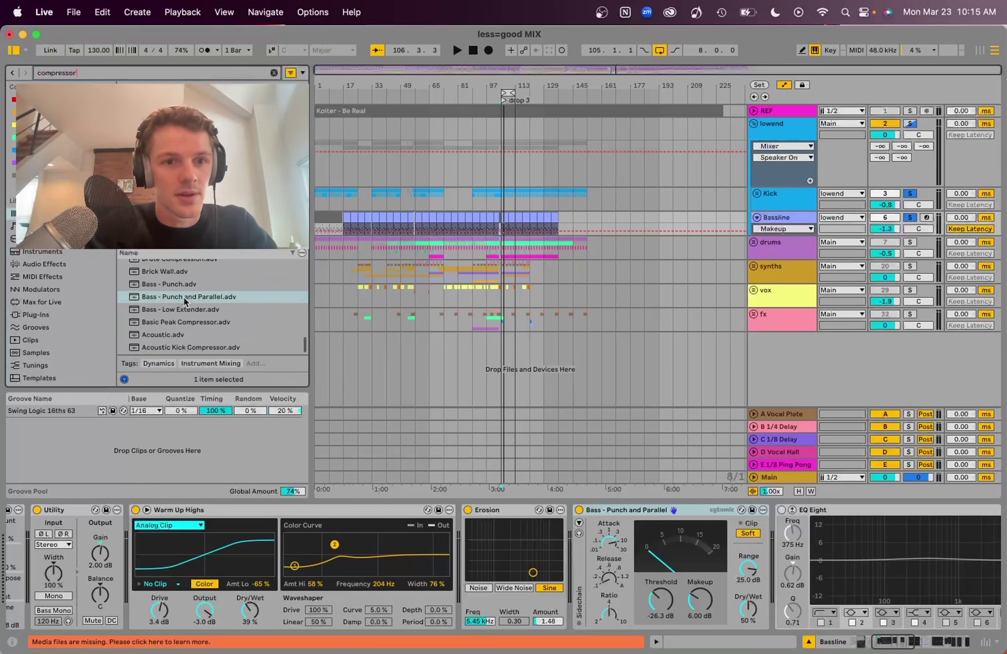
scroll(183, 296, "up", 10)
left_click_drag(158, 278, 749, 548)
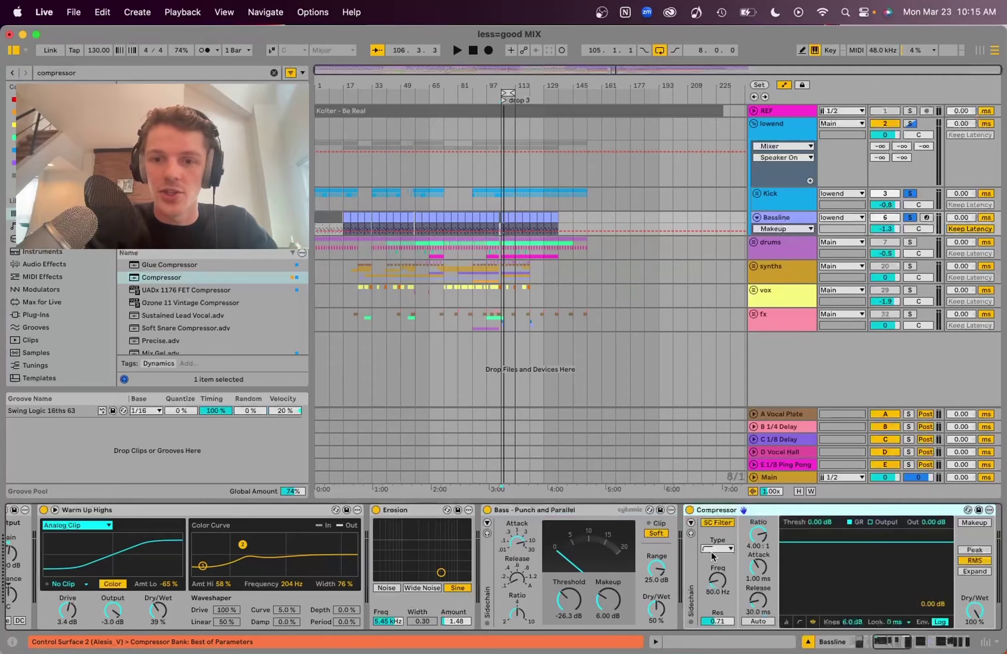
- Enable the Compressor's external sidechain input and choose Kick as its source
scroll(485, 545, "right", 5)
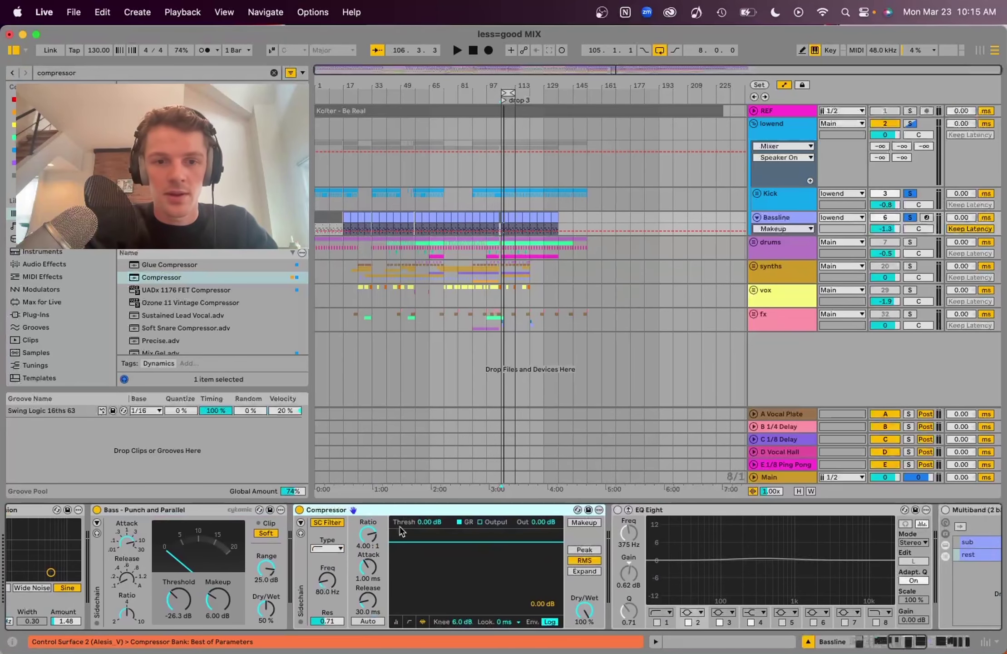
left_click(301, 522)
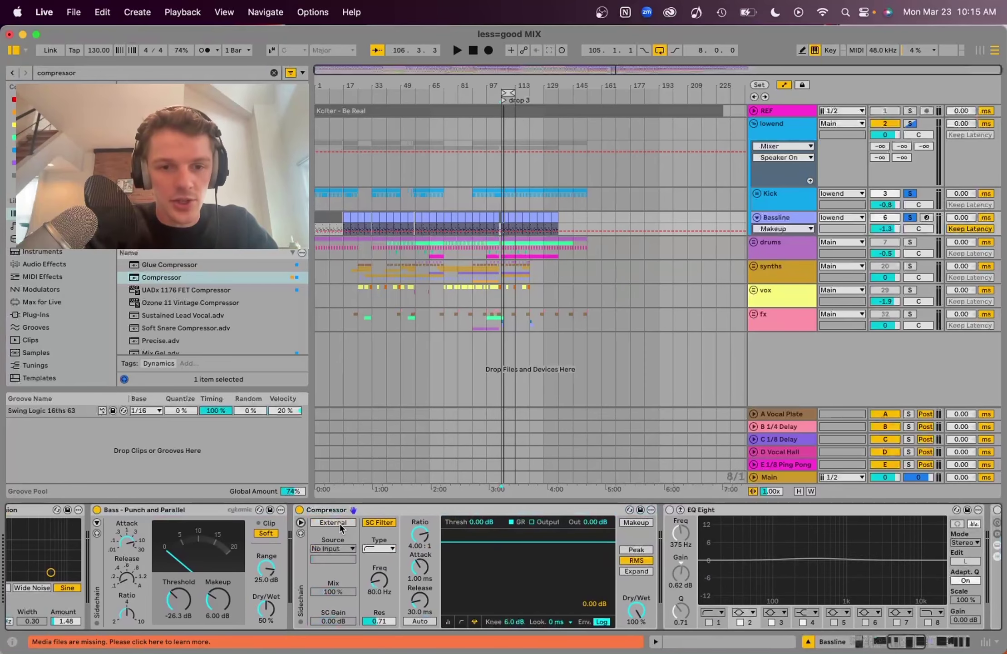
left_click(339, 523)
left_click(333, 548)
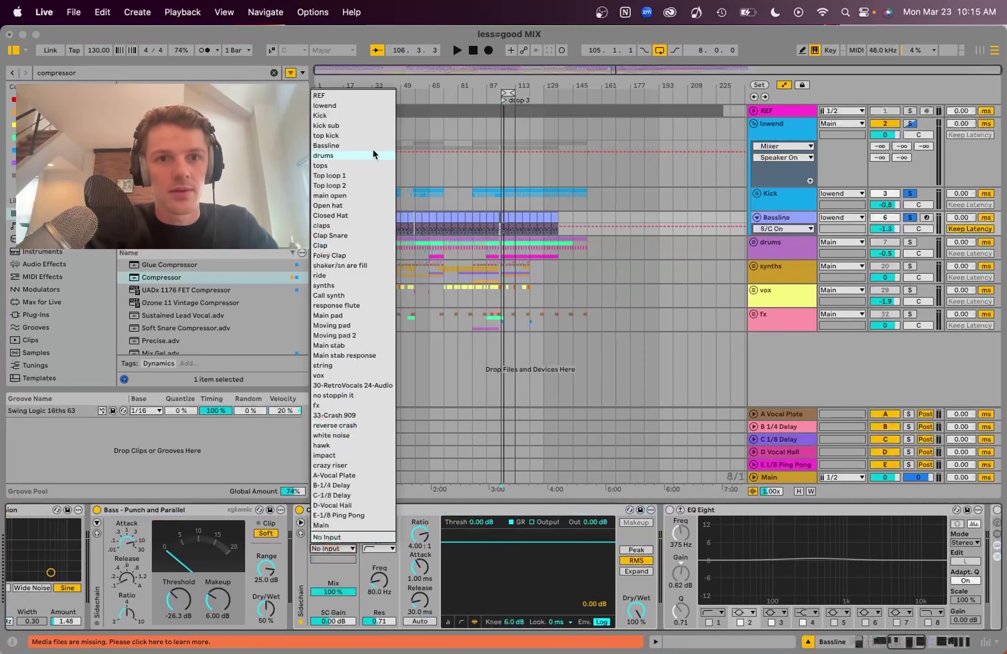
left_click(332, 116)
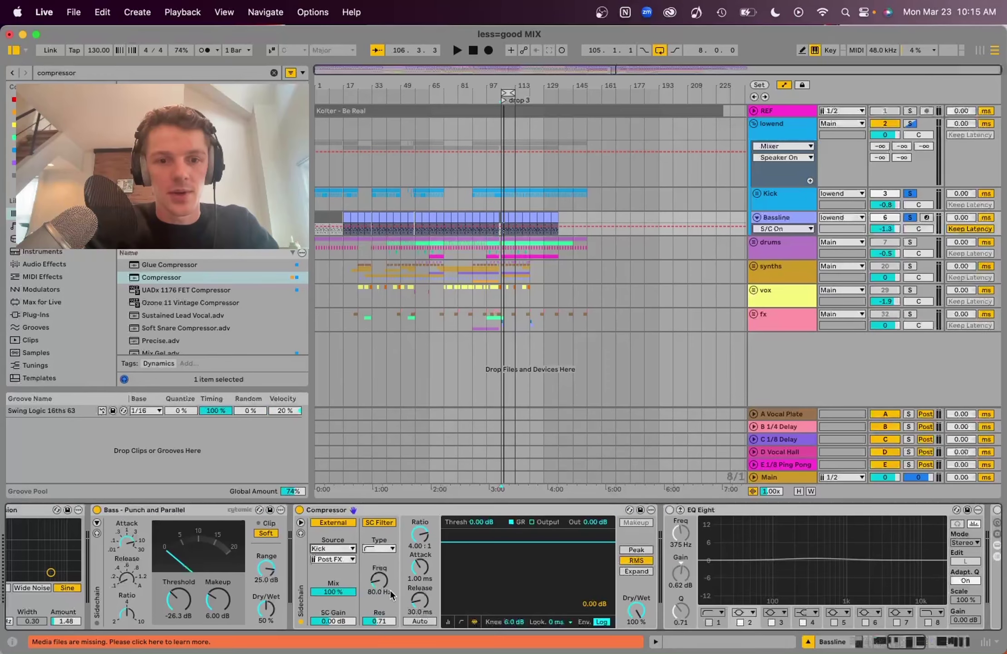
- Set the sidechain Compressor's Attack to 0.06 ms, Ratio to inf : 1 and Release to 15.5 ms
left_click_drag(420, 570, 420, 581)
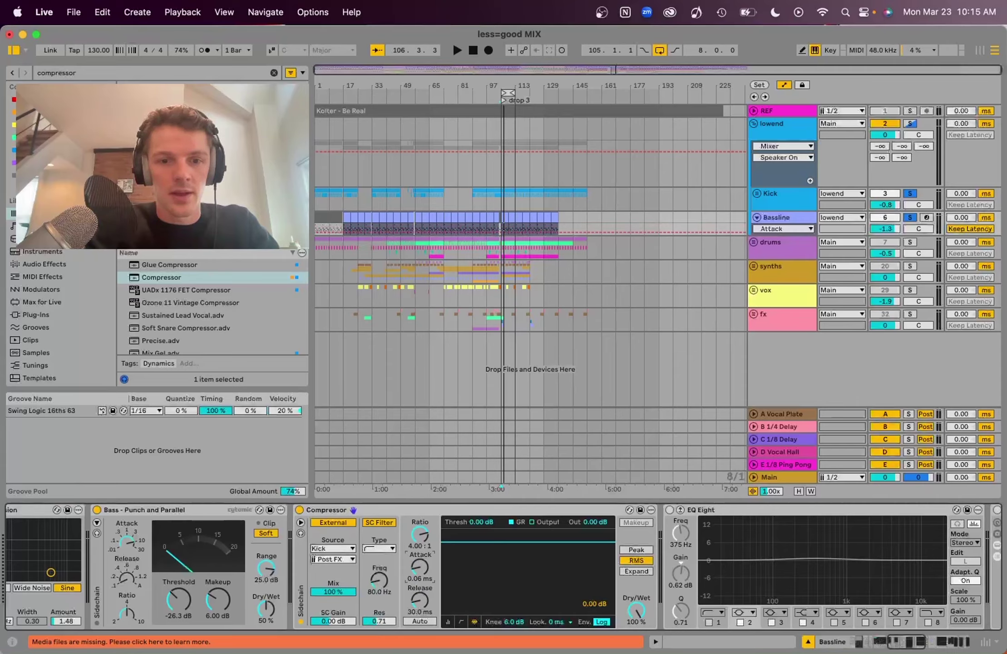
left_click_drag(421, 538, 423, 536)
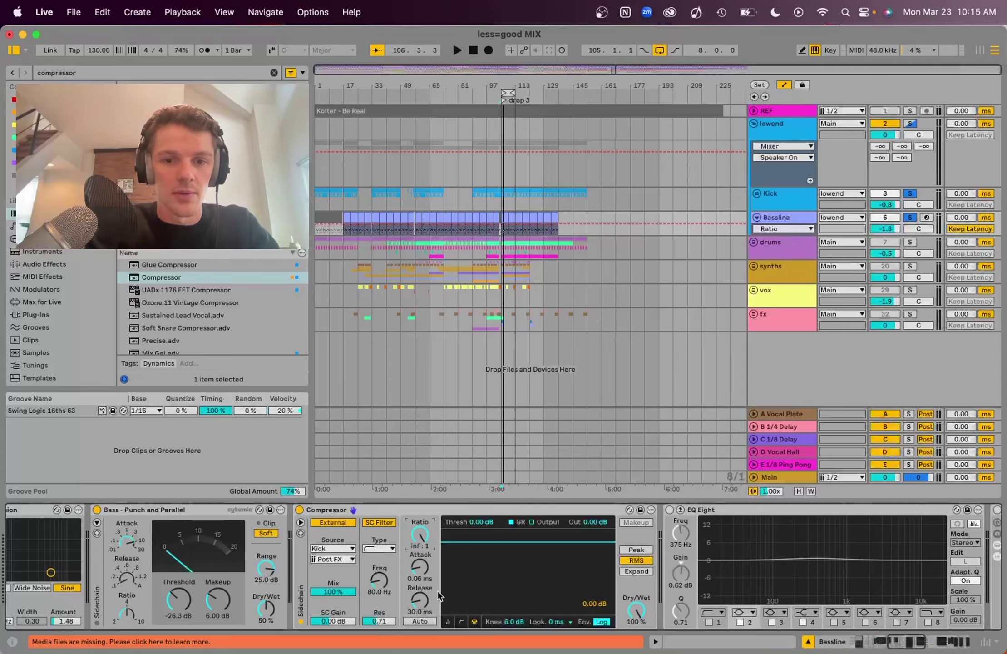
left_click_drag(420, 599, 420, 611)
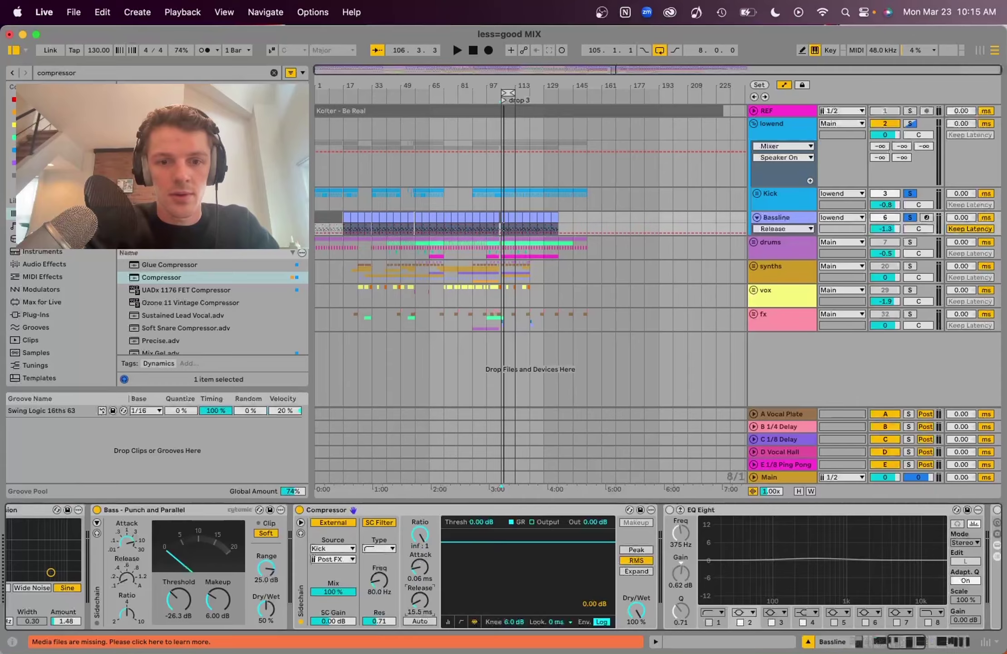
- Lower the sidechain Compressor's Threshold to -29.8 dB while auditioning the kick and bassline
left_click_drag(463, 548, 463, 595)
key("space")
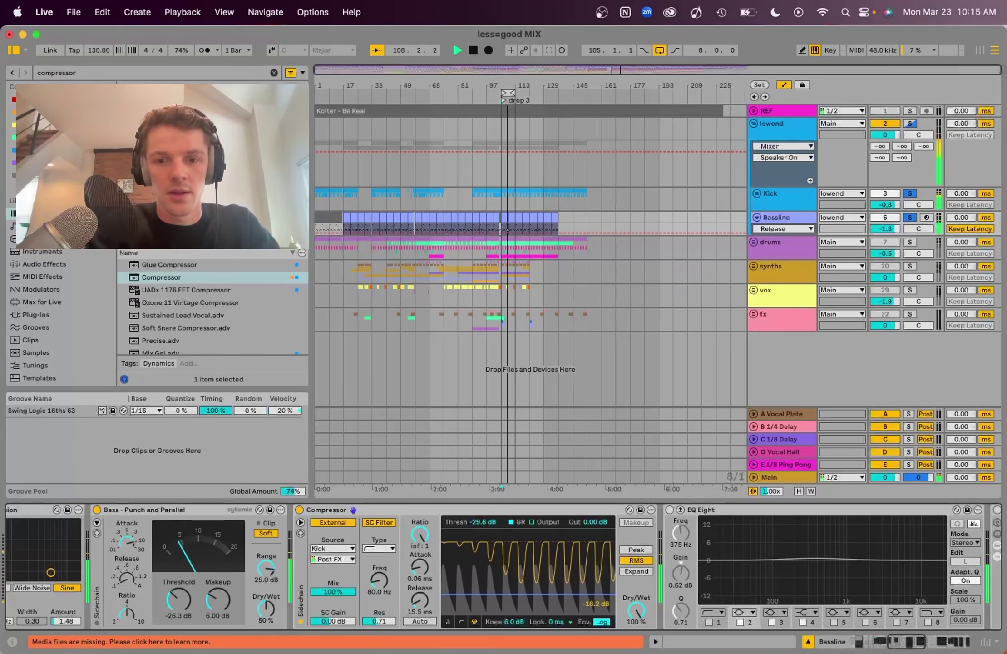
left_click_drag(463, 595, 463, 594)
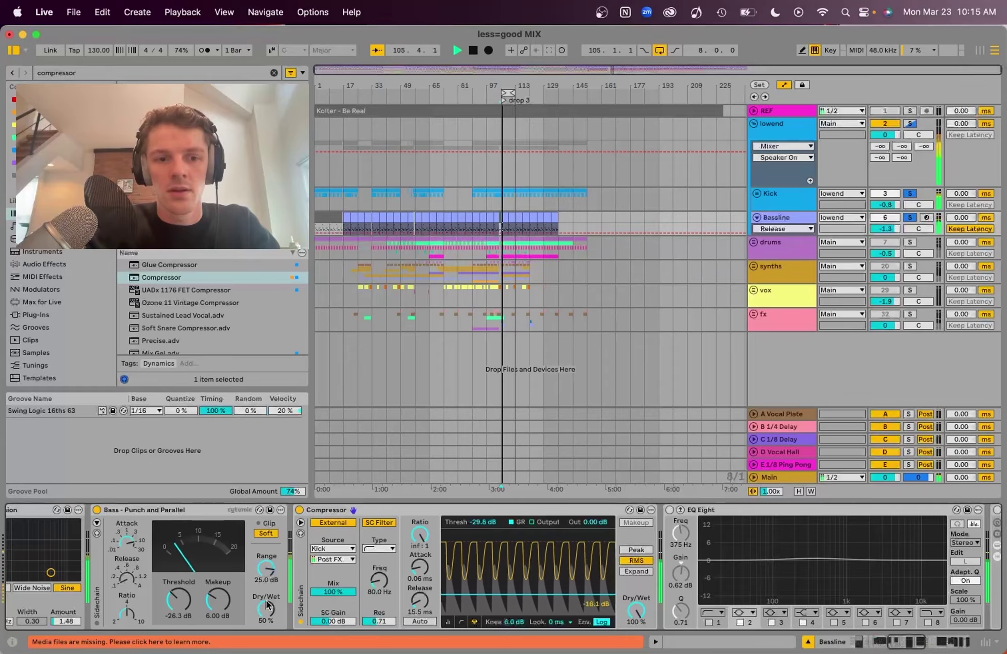
key("space")
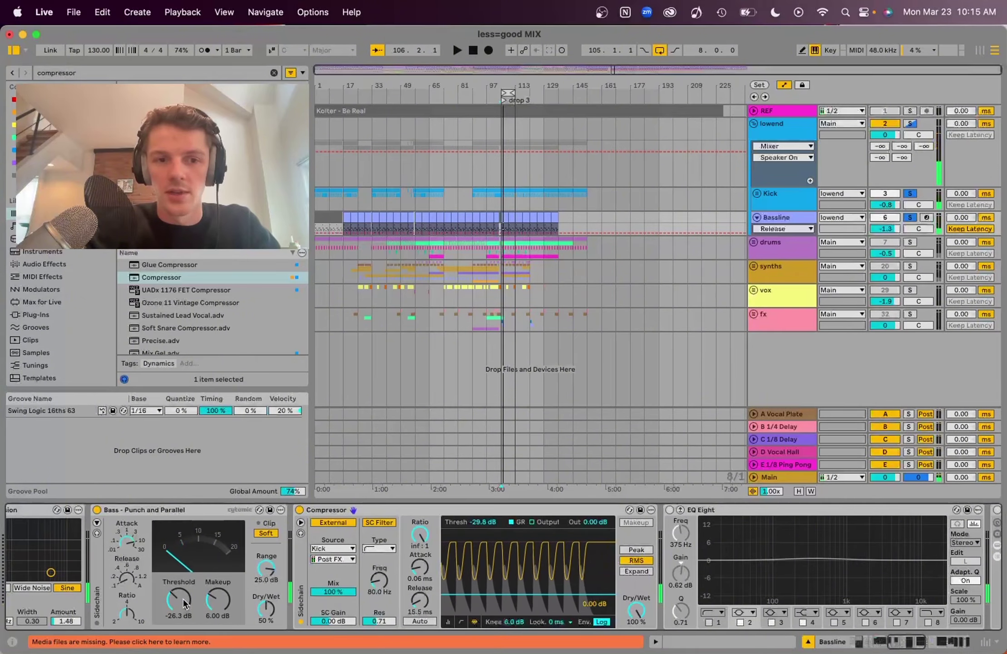
- Set the Punch and Parallel compressor's Threshold to -25.1 dB and Makeup to 5.00 dB during playback
scroll(186, 595, "left", 5)
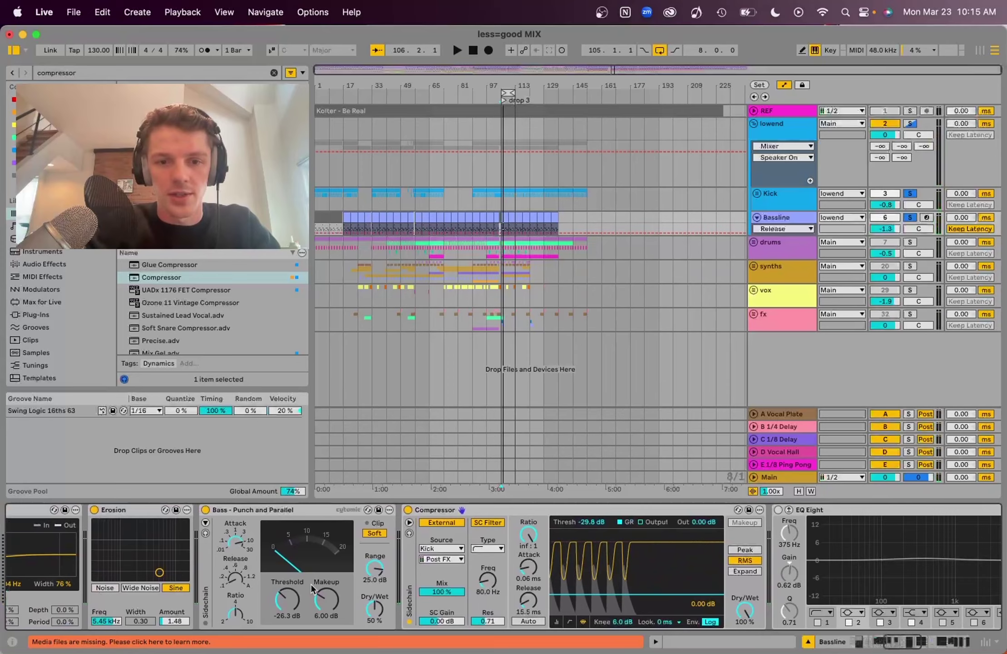
left_click(287, 599)
key("space")
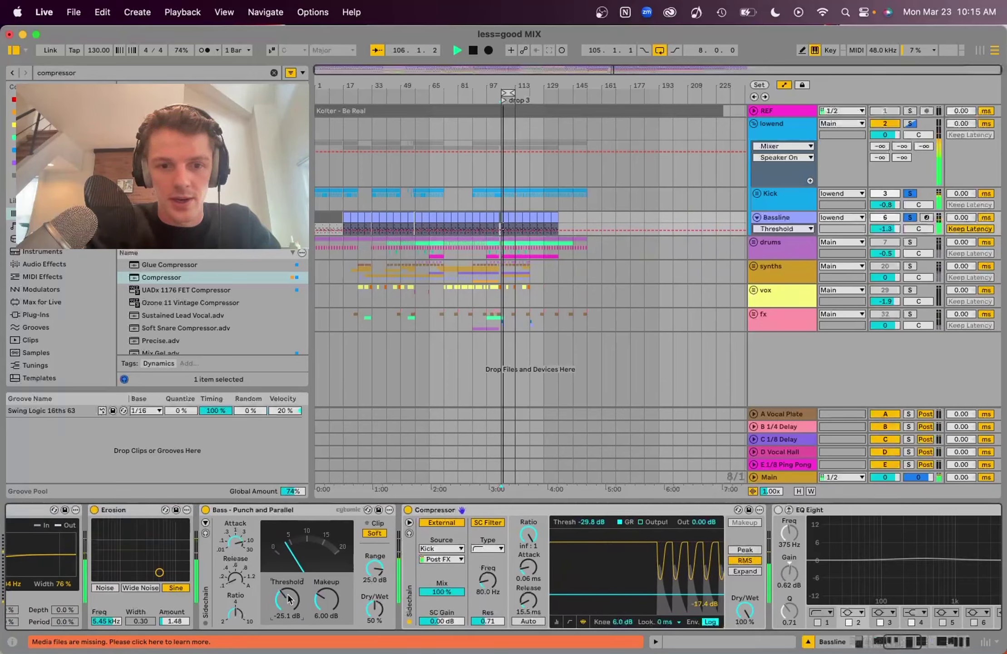
left_click_drag(333, 599, 334, 603)
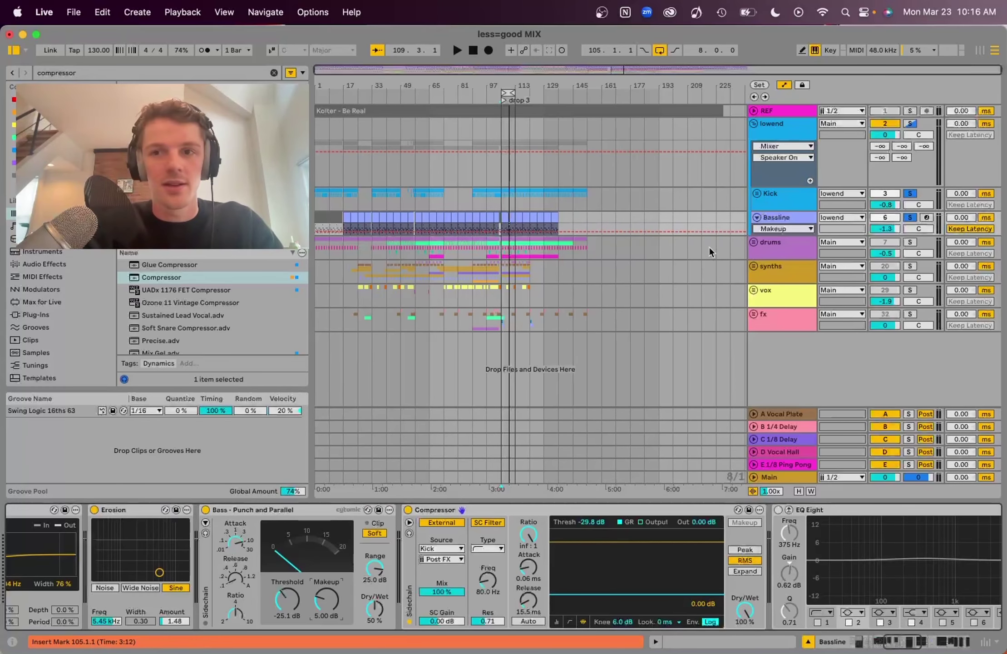
- Play the kick and bassline together and check their levels in the Session view mixer
scroll(712, 567, "right", 5)
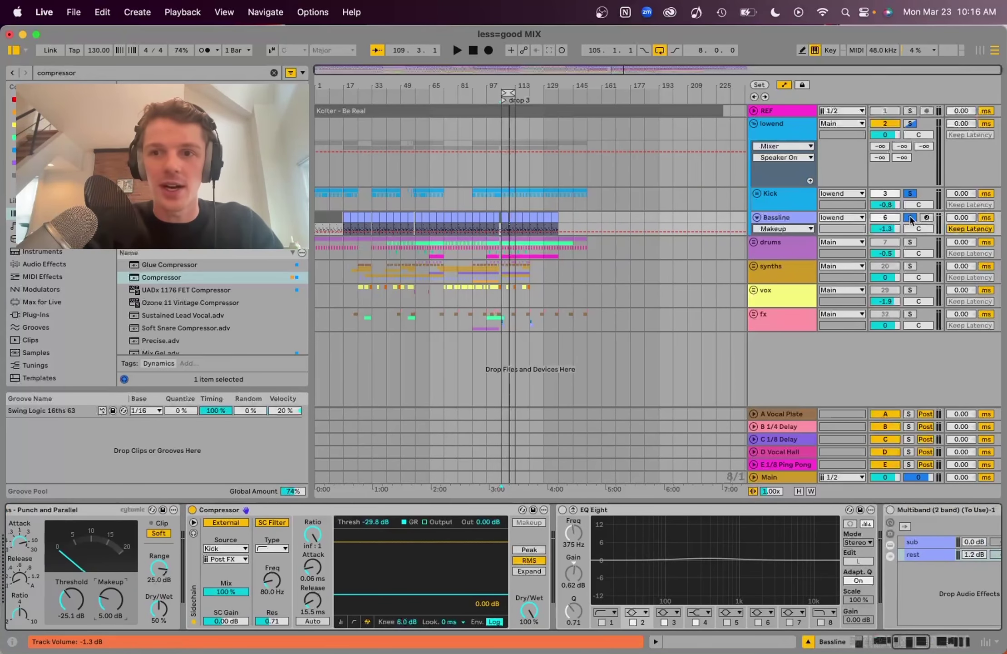
key("space")
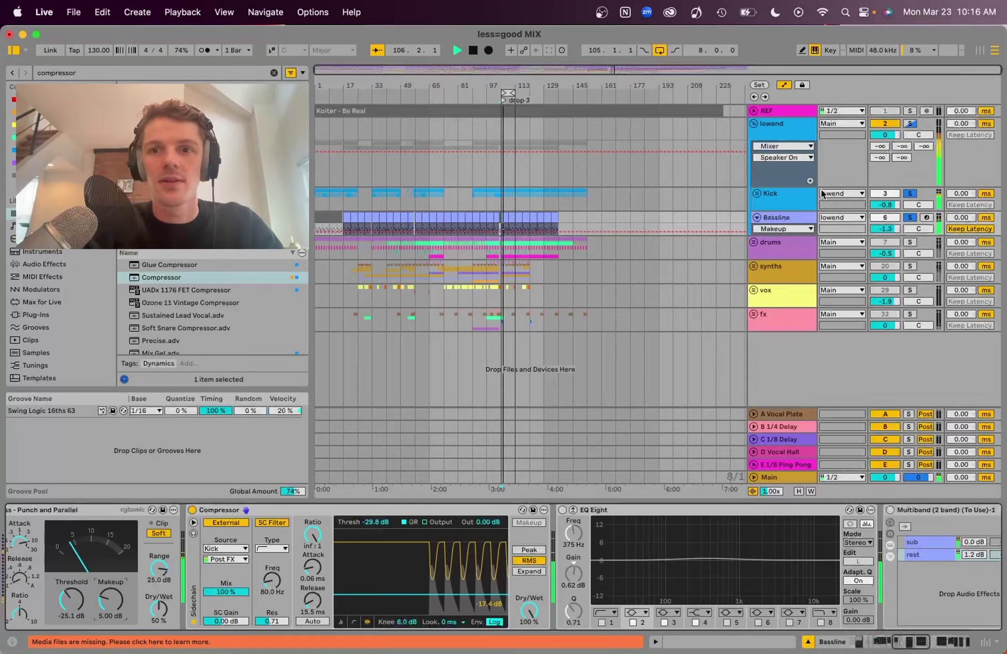
key("Tab")
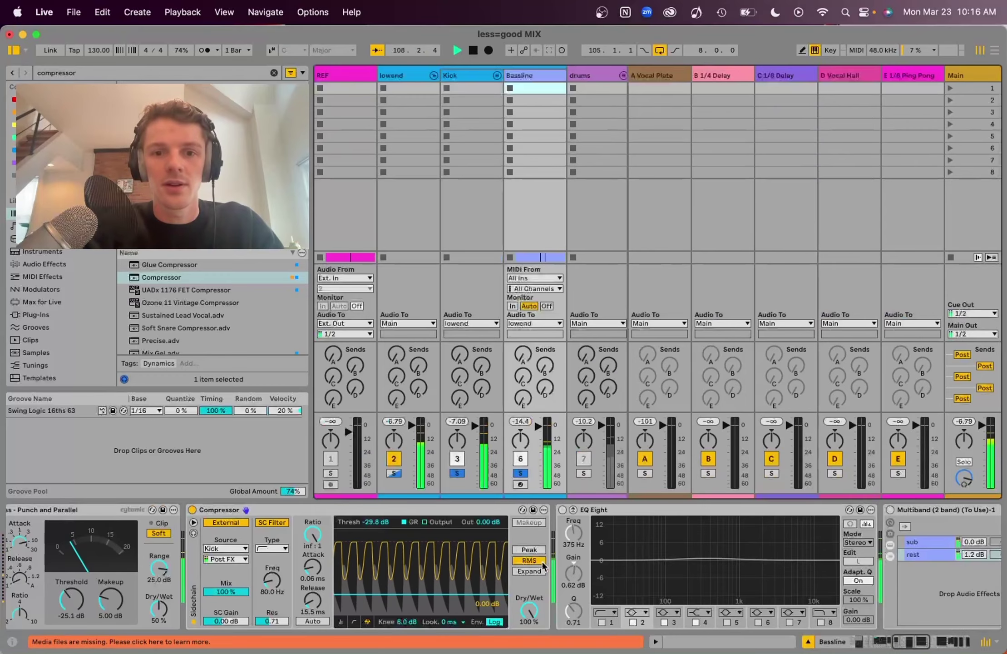
- Search for "utility", insert a Utility between the Compressor and EQ Eight on the Bassline, and set its Gain to 0.50 dB
left_click(274, 73)
type("utility")
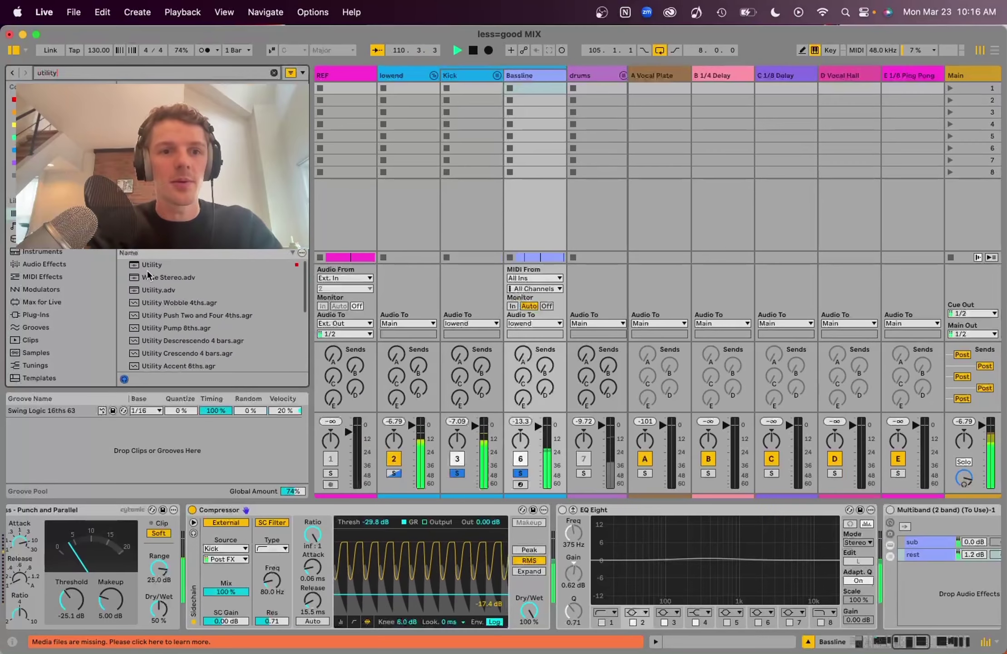
left_click_drag(150, 264, 563, 540)
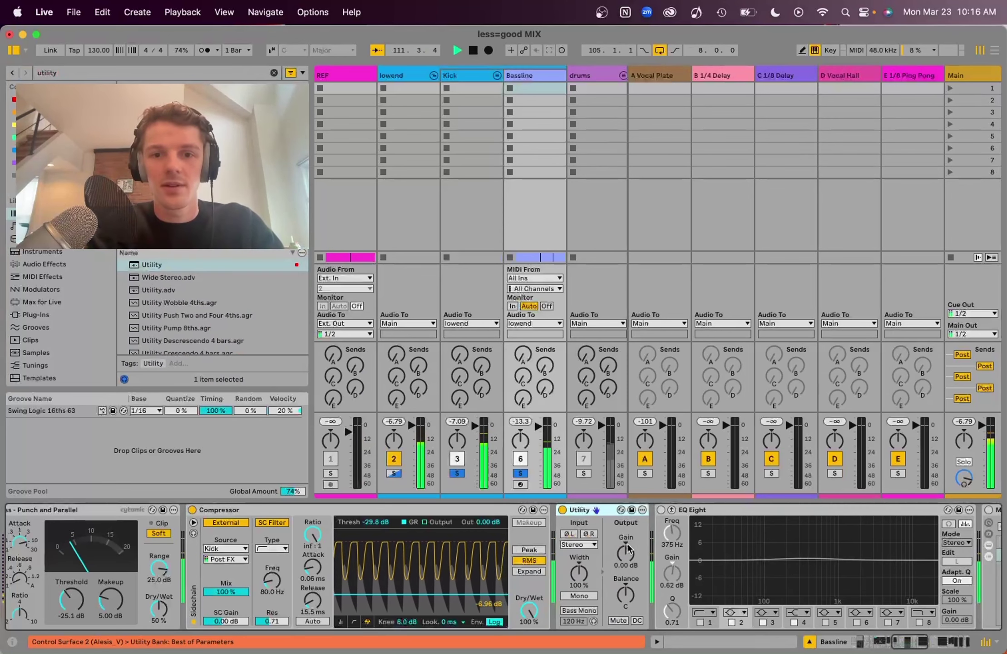
left_click_drag(622, 556, 610, 552)
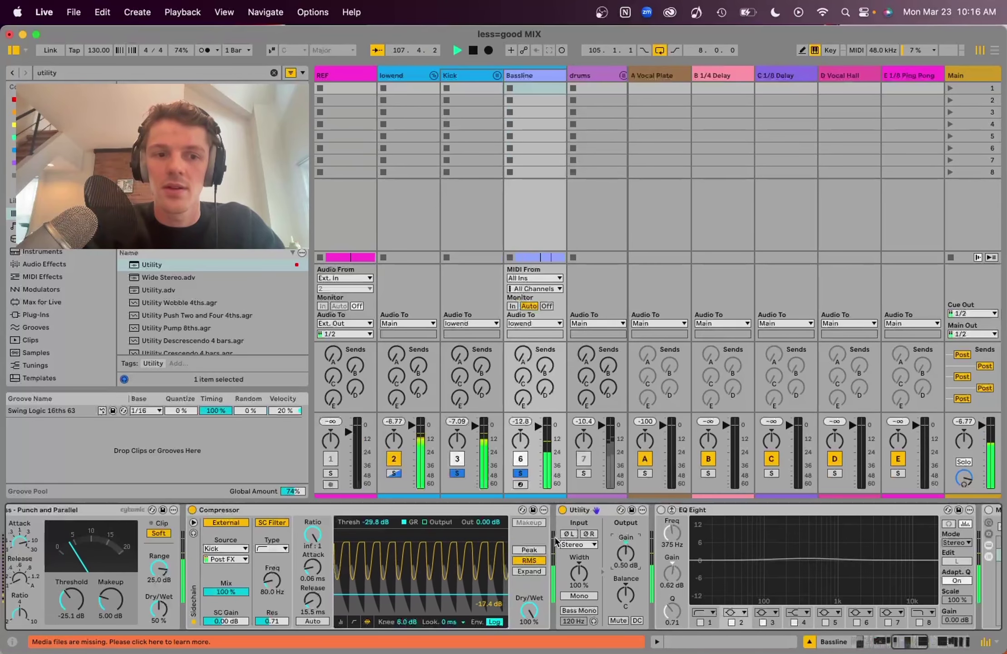
- Review the earlier devices in the Bassline chain, return to the Arrangement view and stop playback
scroll(556, 540, "left", 10)
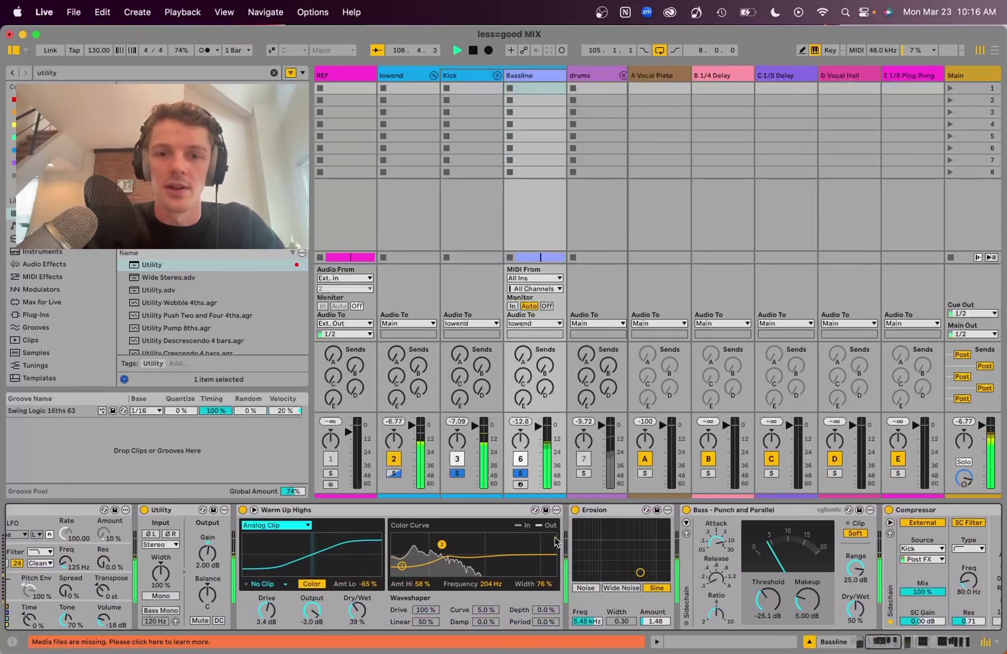
key("Tab")
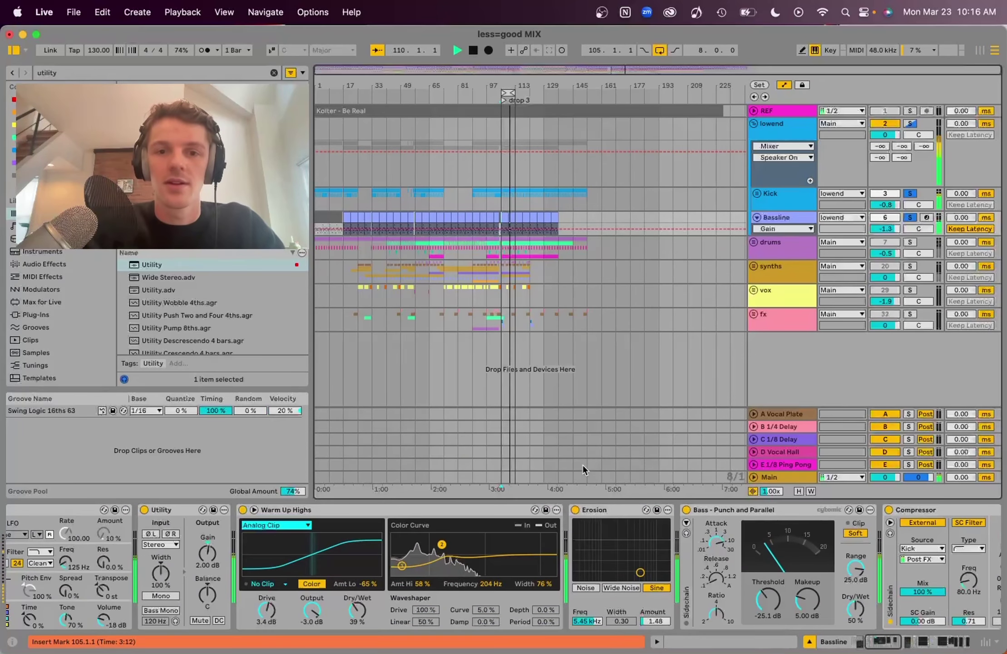
key("space")
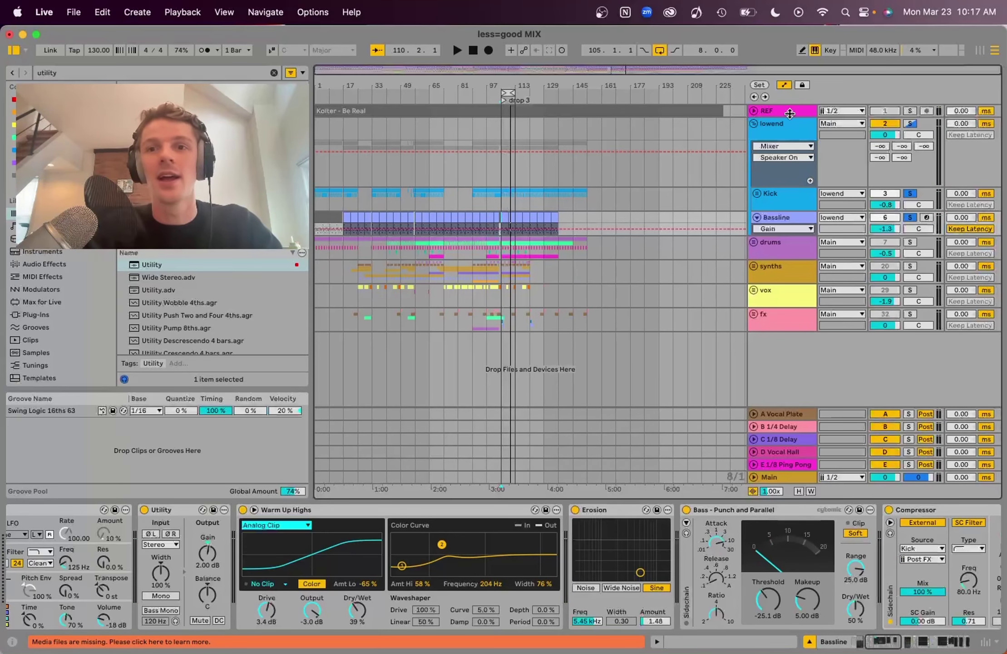
- Solo the lowend group, search for "auto filter" and add an Auto Filter after SPAN in the group's chain
left_click(776, 128)
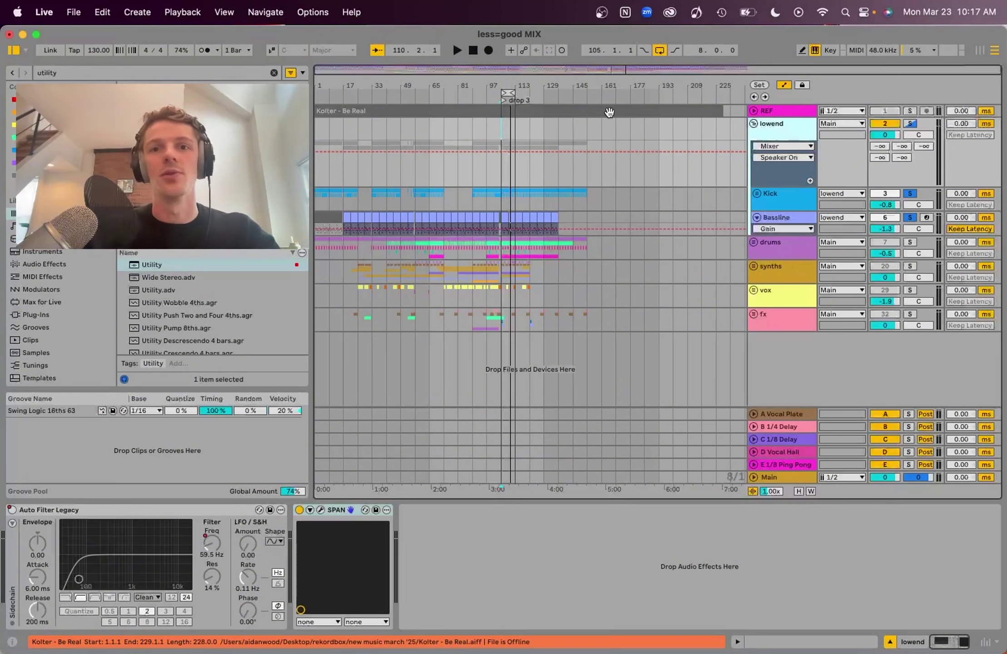
left_click(913, 126)
left_click(274, 72)
type("auto fil")
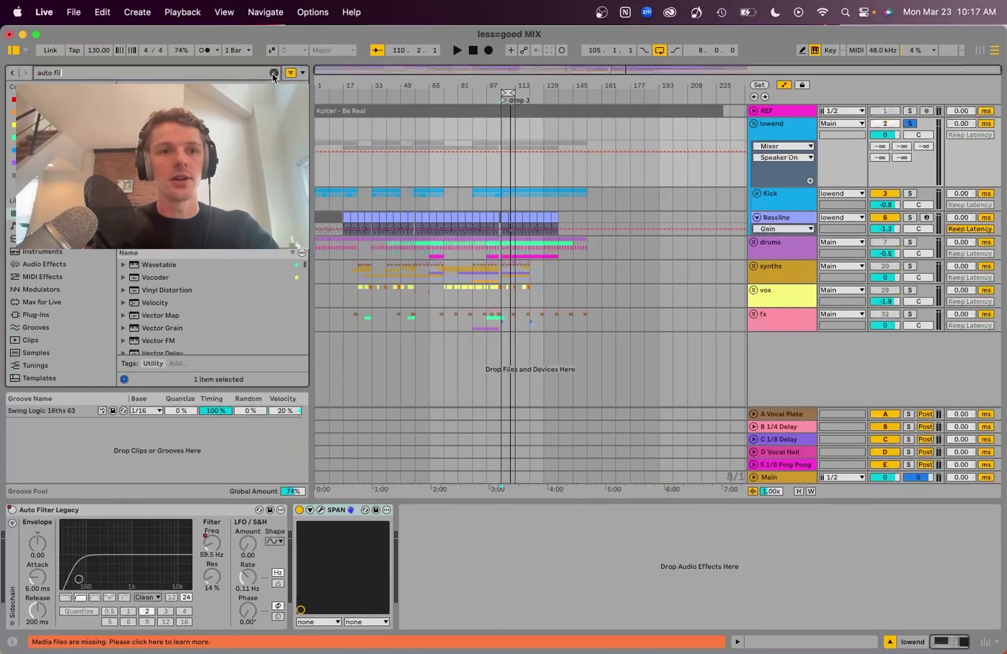
type("ter")
left_click_drag(159, 265, 599, 586)
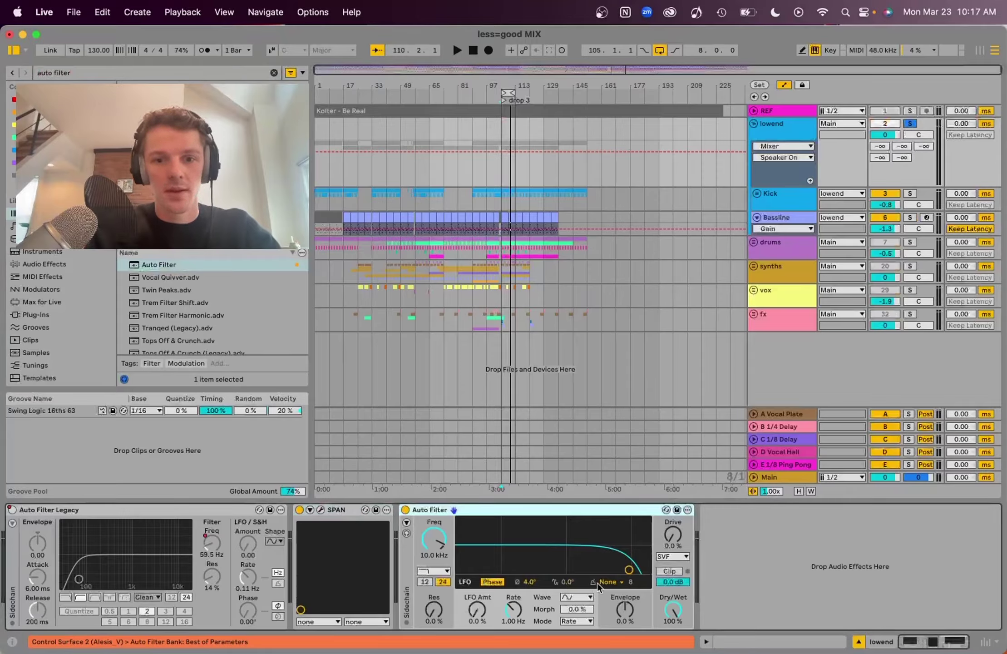
- Set the new Auto Filter's low-pass frequency to 100 Hz and paste a copy of it onto the REF track
left_click(426, 556)
type("100")
key("Return")
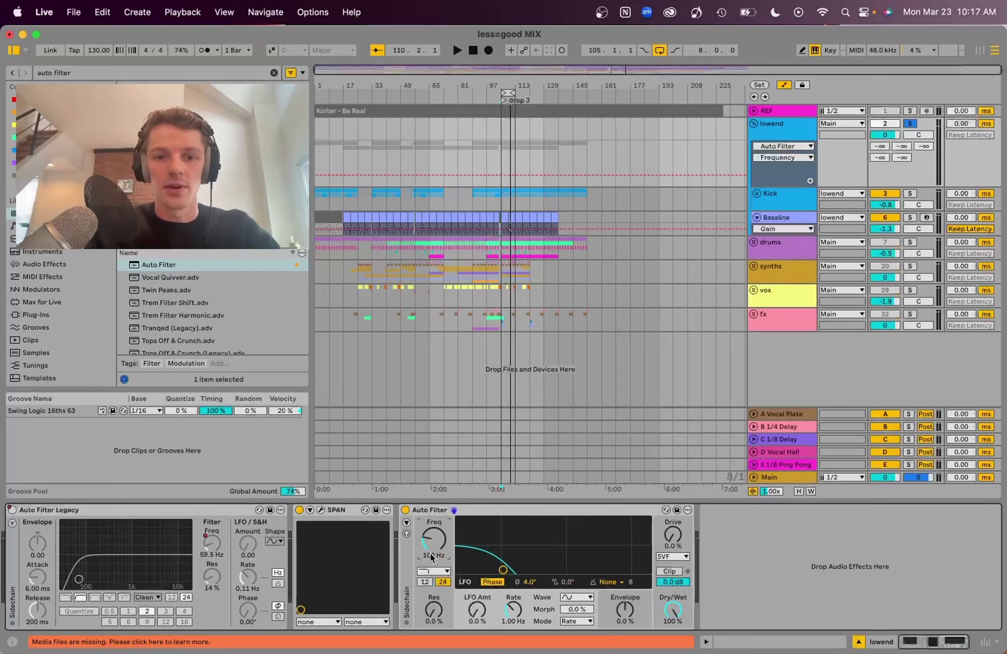
left_click(787, 114)
left_click(394, 573)
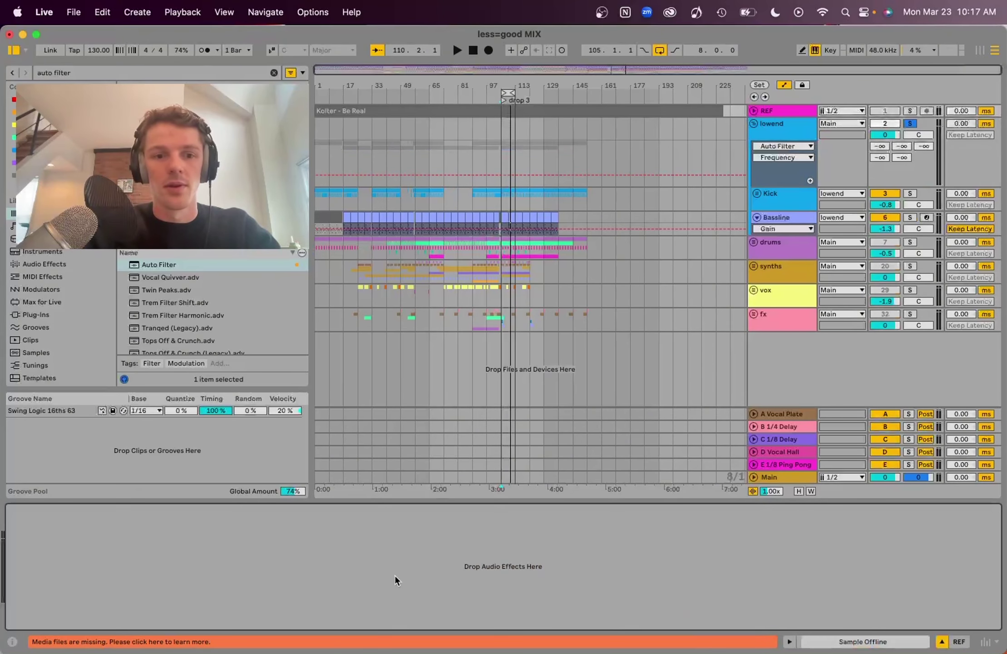
key("super+v")
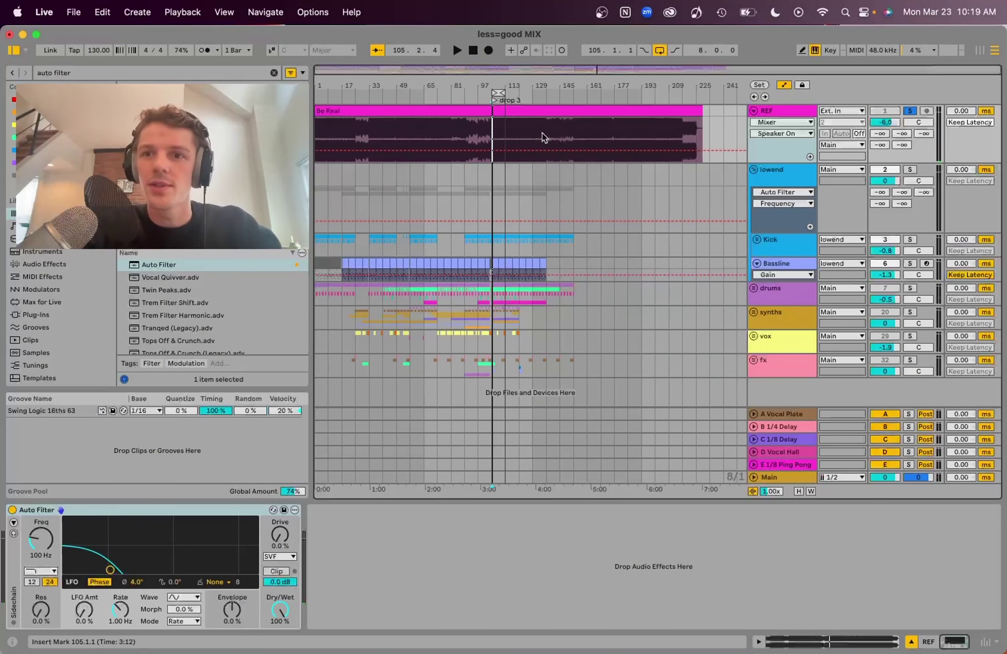
- Play from drop 3 and compare the filtered reference with the lowend group by toggling the REF track's solo
key("space")
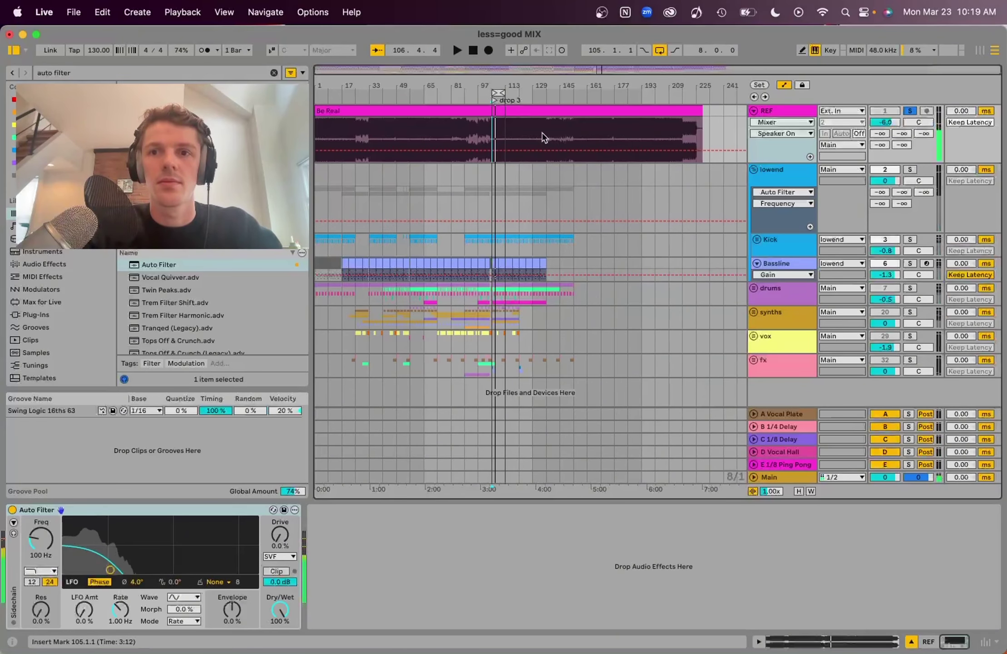
key("space")
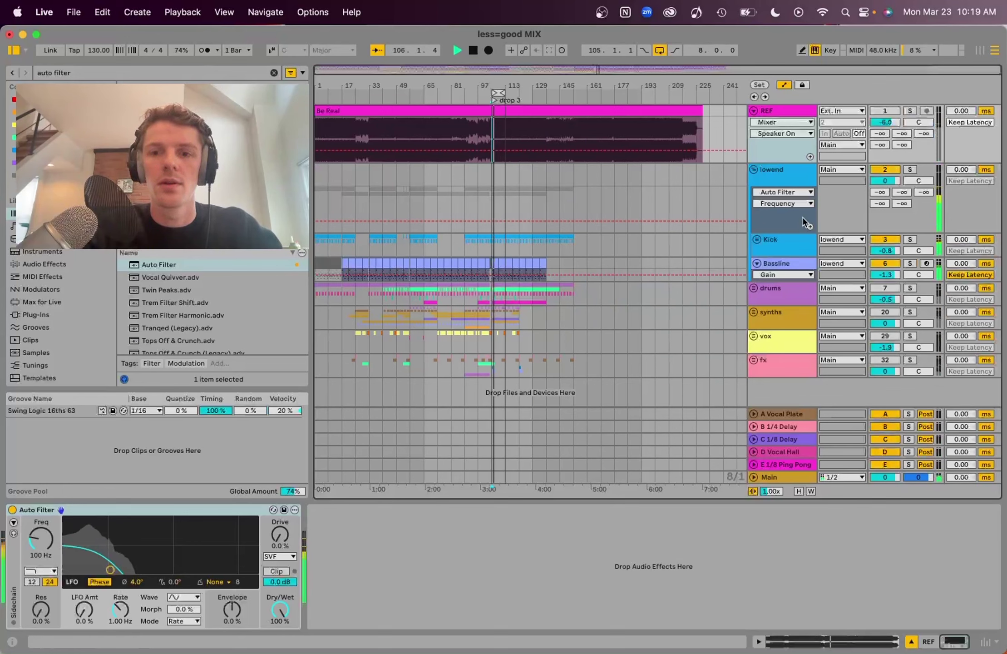
key("s")
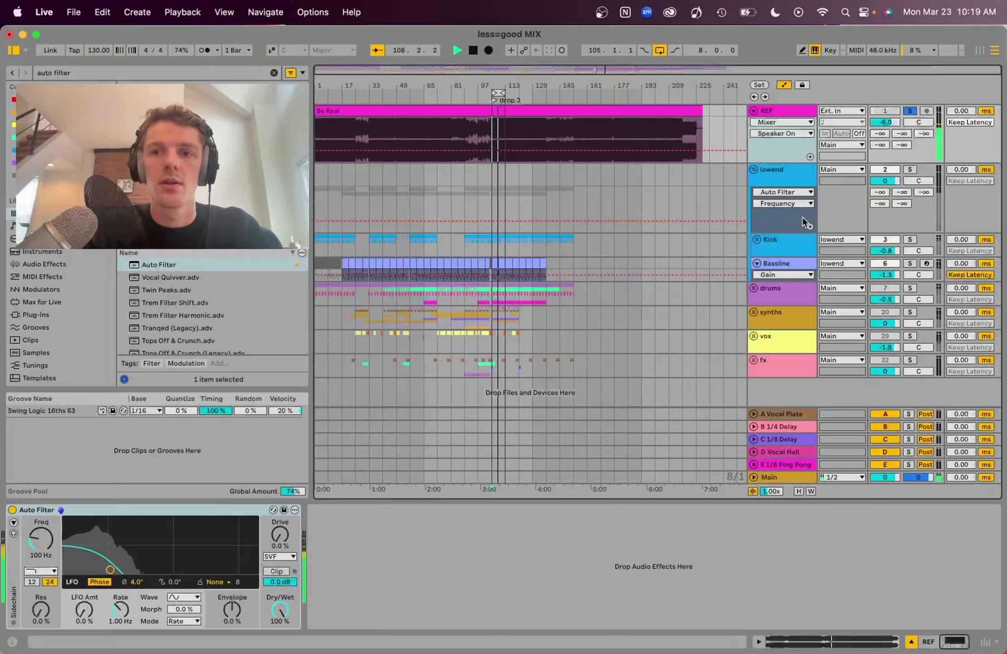
key("s")
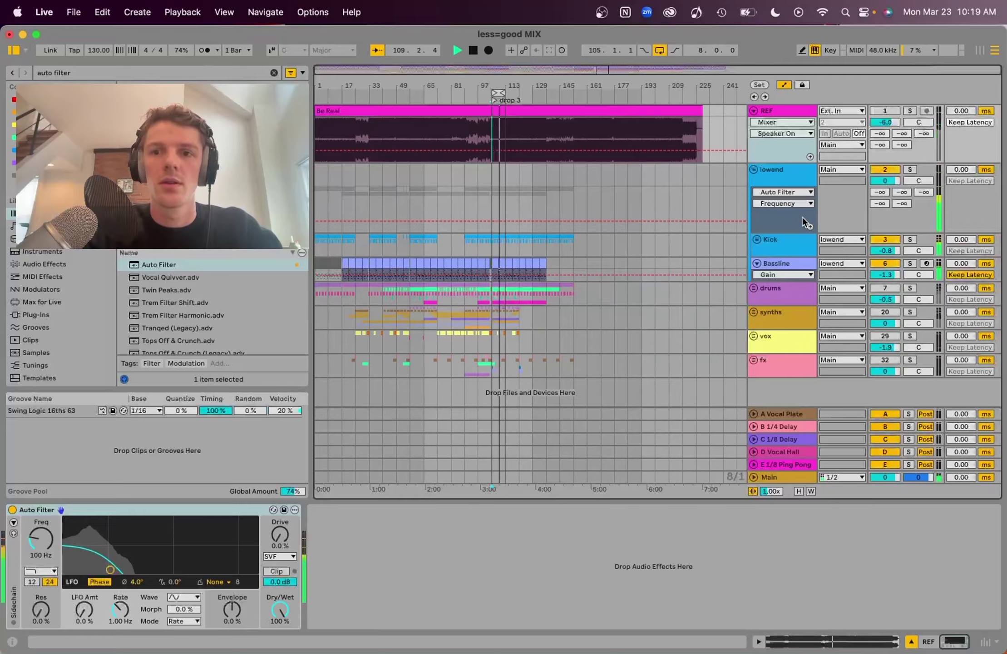
key("s")
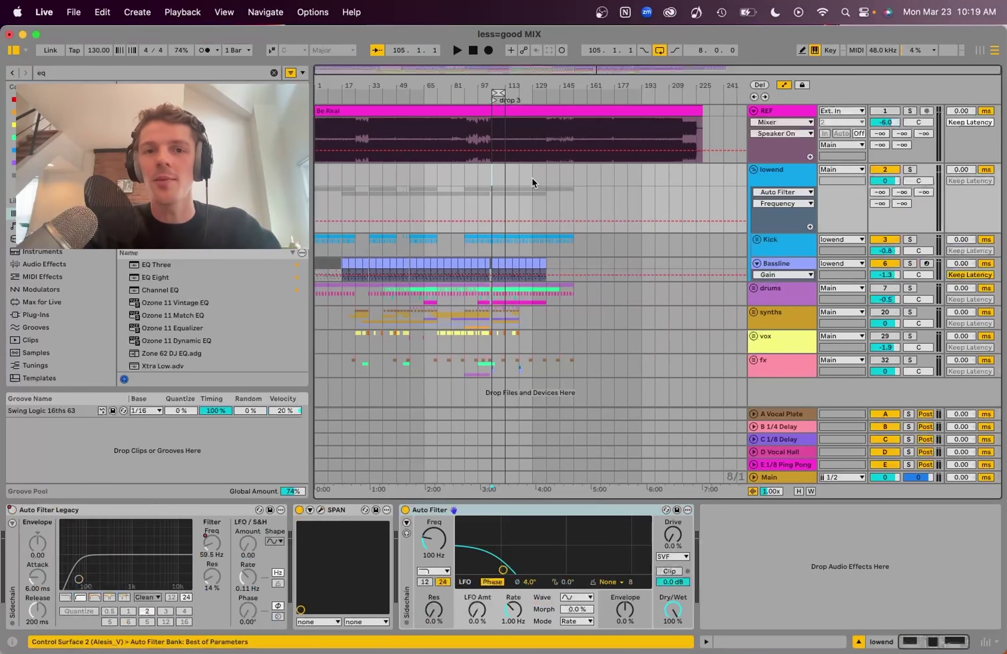
- Insert an EQ Eight between the Utility and the existing EQ Eight on the Bassline and turn off its band 1
left_click(782, 263)
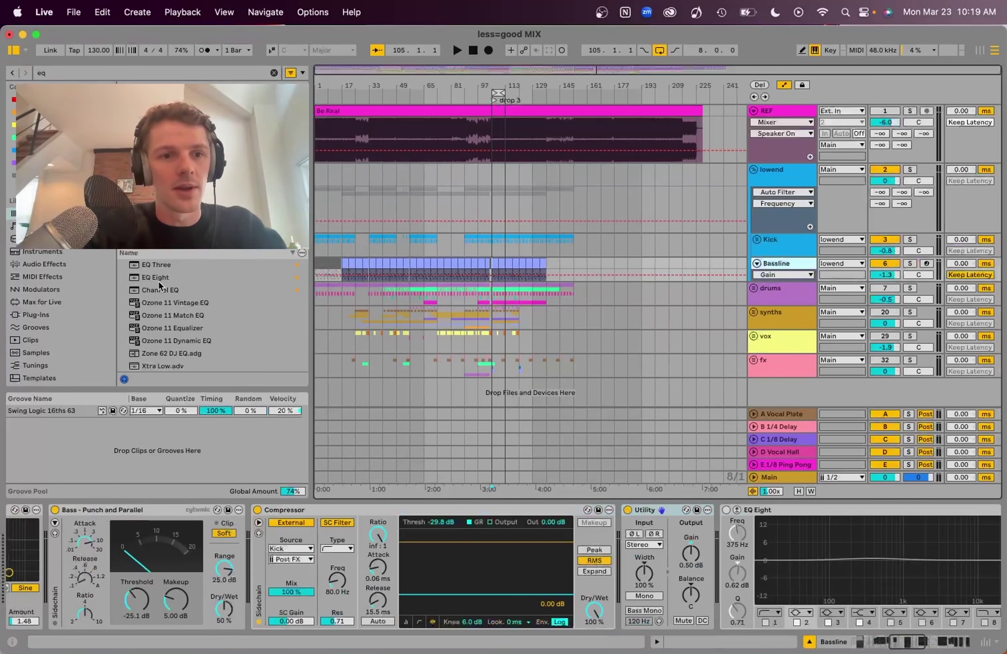
left_click_drag(158, 277, 709, 541)
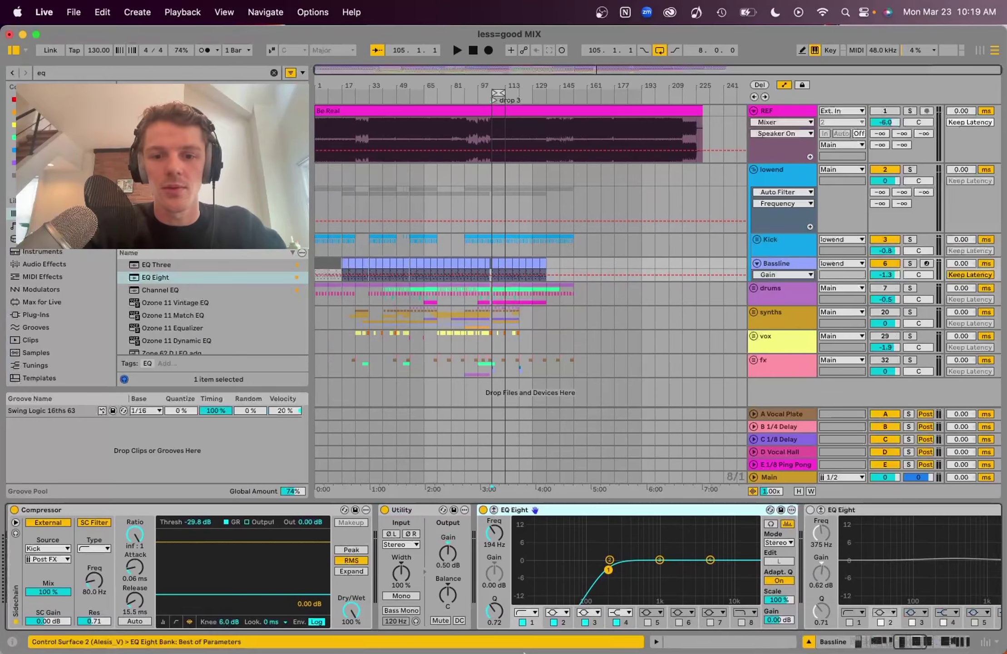
left_click(523, 622)
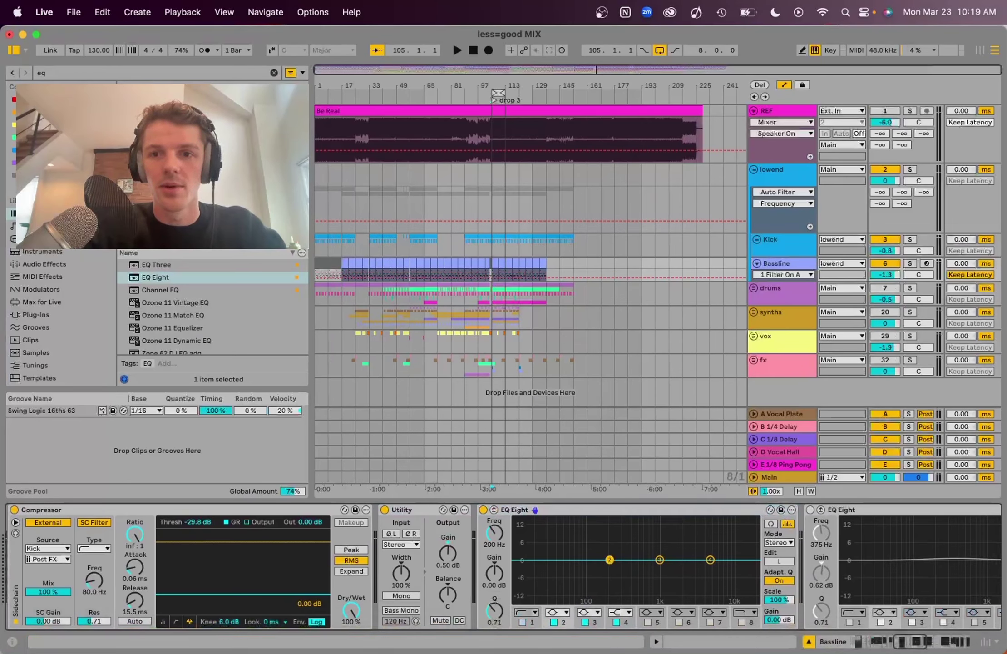
- During playback, boost band 2 of the new EQ Eight by 2.60 dB at 61.2 Hz and compare it with the EQ bypassed
key("space")
left_click_drag(610, 559, 572, 552)
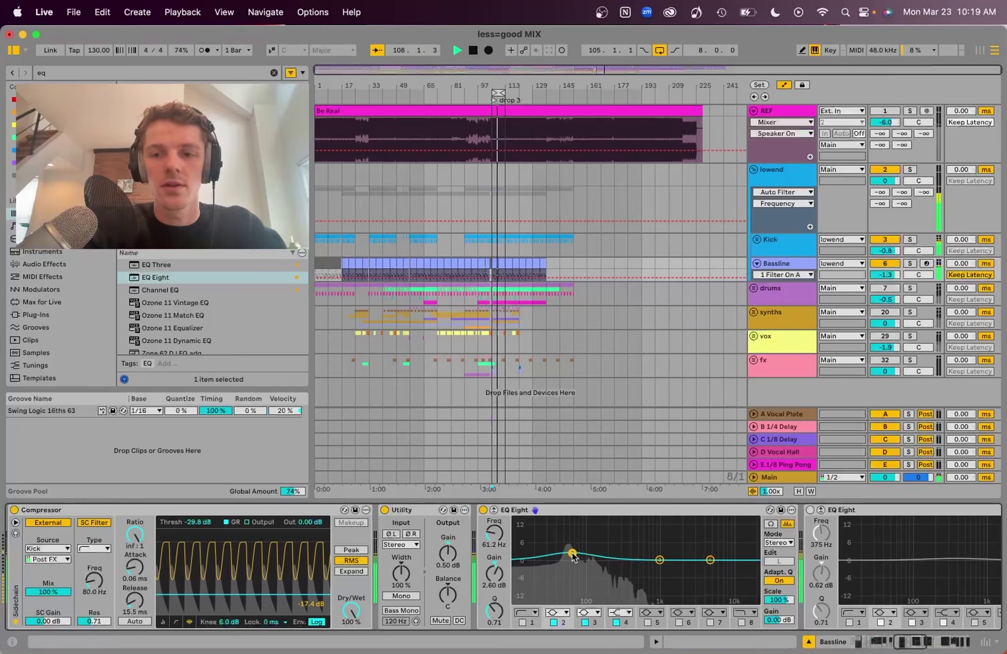
left_click(482, 510)
left_click(483, 510)
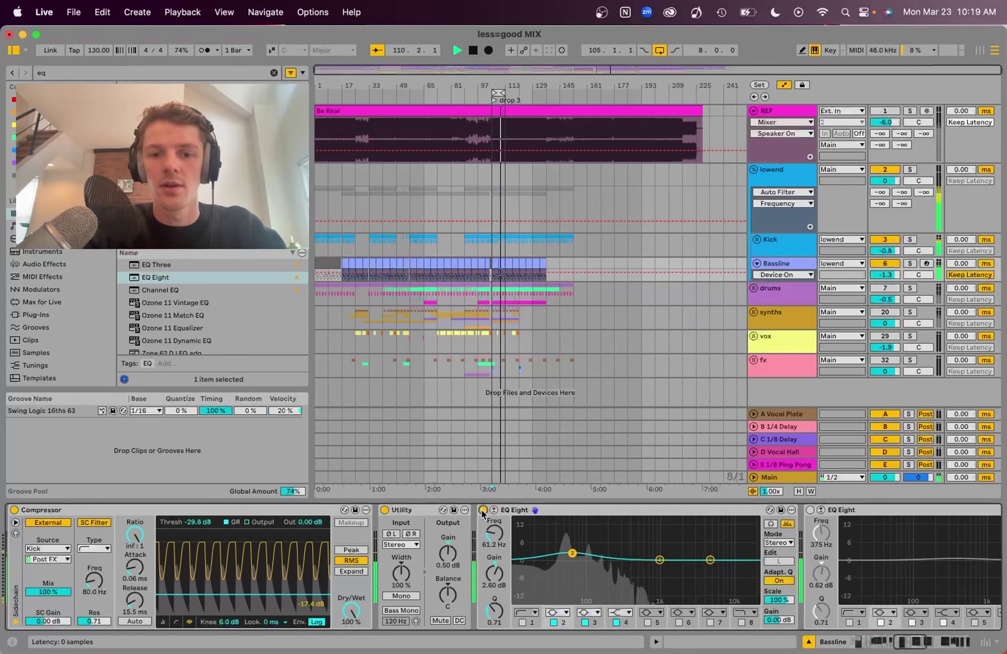
- Enable band 1 as a low cut at 25.0 Hz with a Q of 0.56, compare it bypassed, and stop playback
left_click(516, 622)
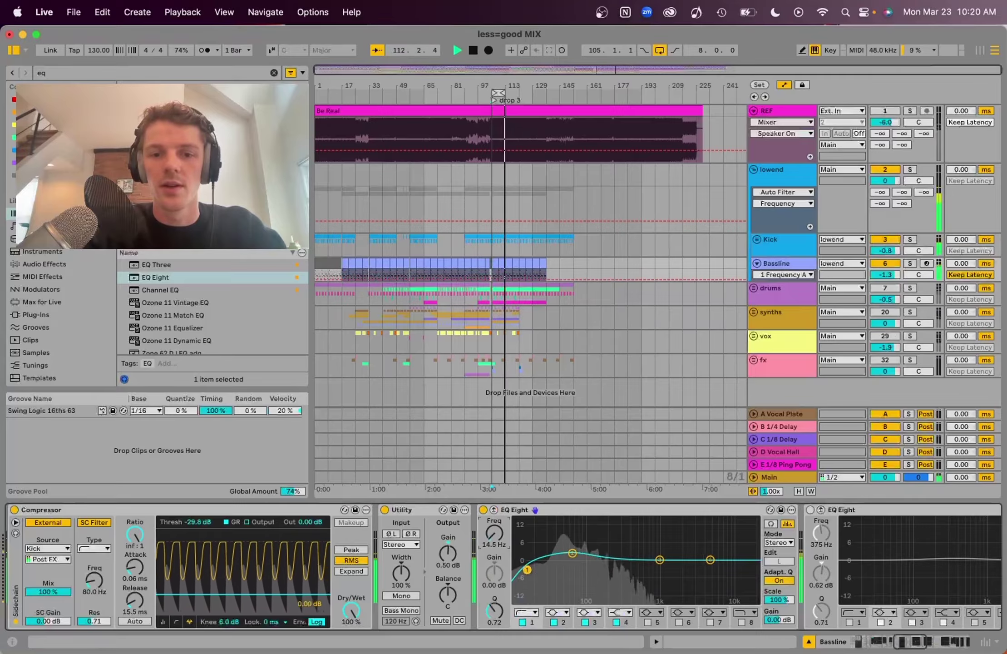
left_click_drag(527, 570, 537, 569)
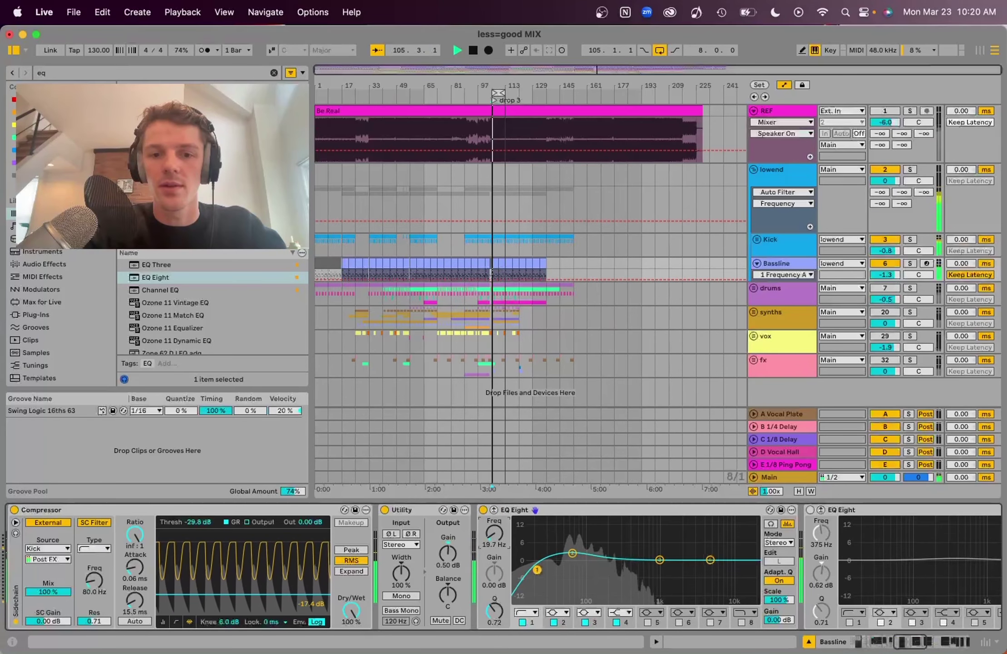
mouse_move(537, 570)
left_mouse_down()
mouse_move(538, 581)
mouse_move(544, 573)
left_mouse_up()
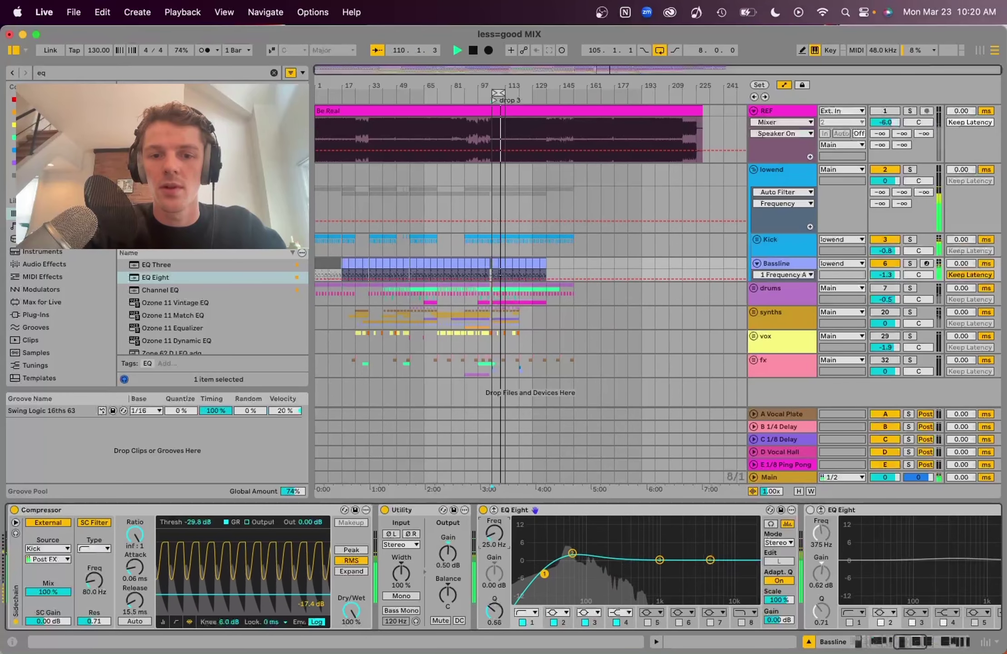
left_click(484, 510)
left_click(484, 510)
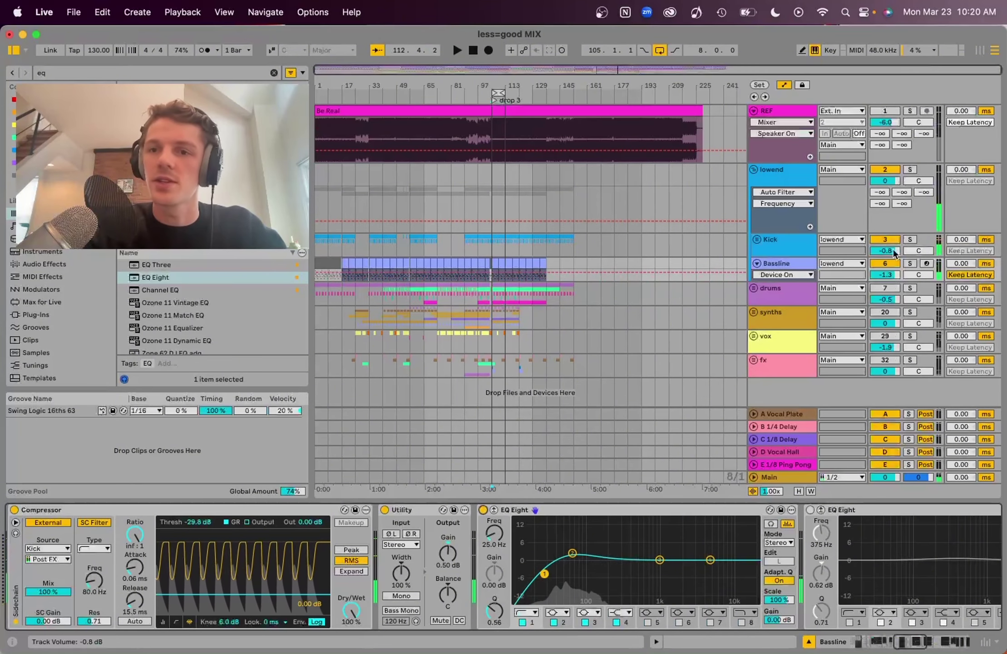
key("space")
- Play the loop again and compare the filtered REF track with the lowend group by toggling the REF solo
left_click(788, 184)
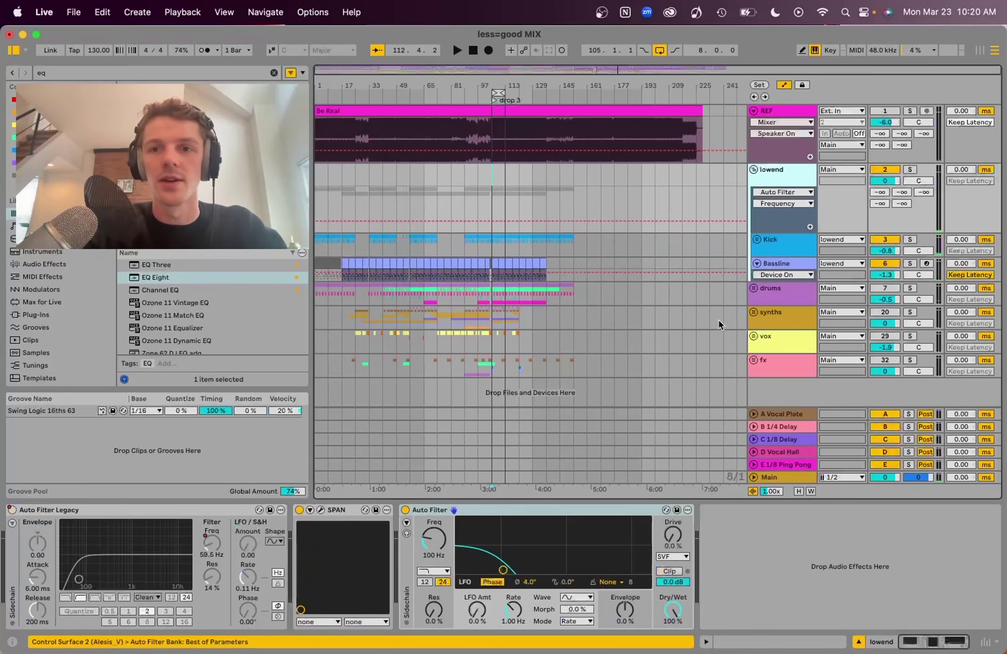
left_click(910, 111)
key("space")
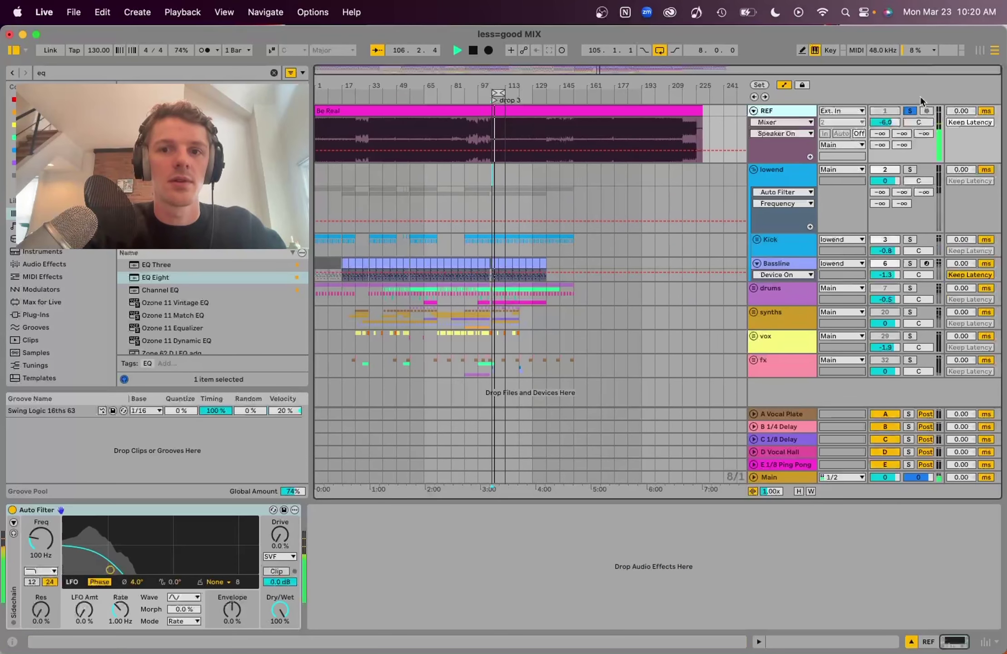
key("s")
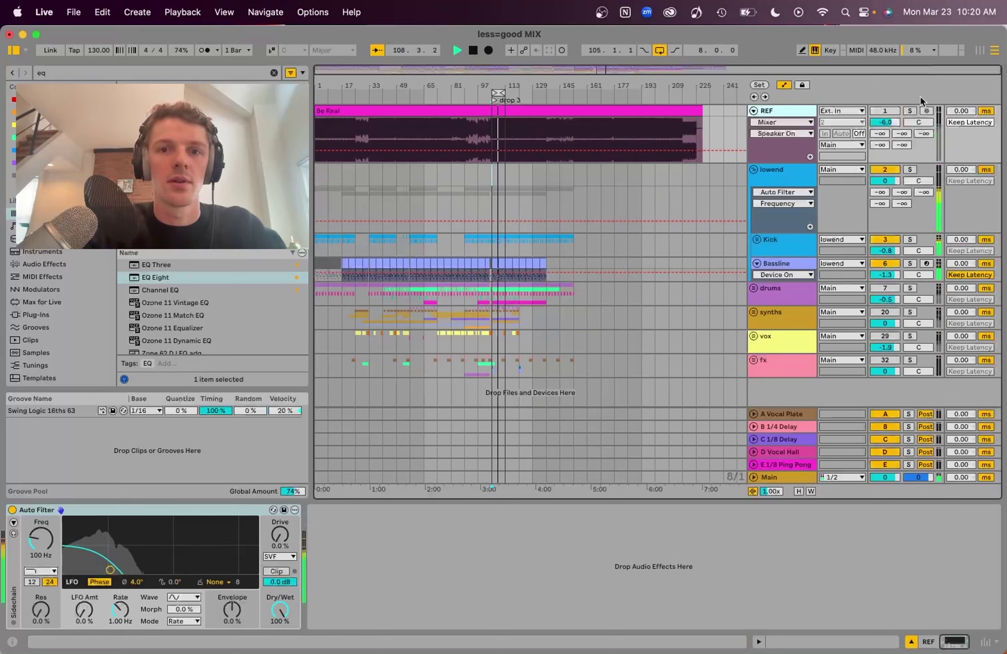
key("s")
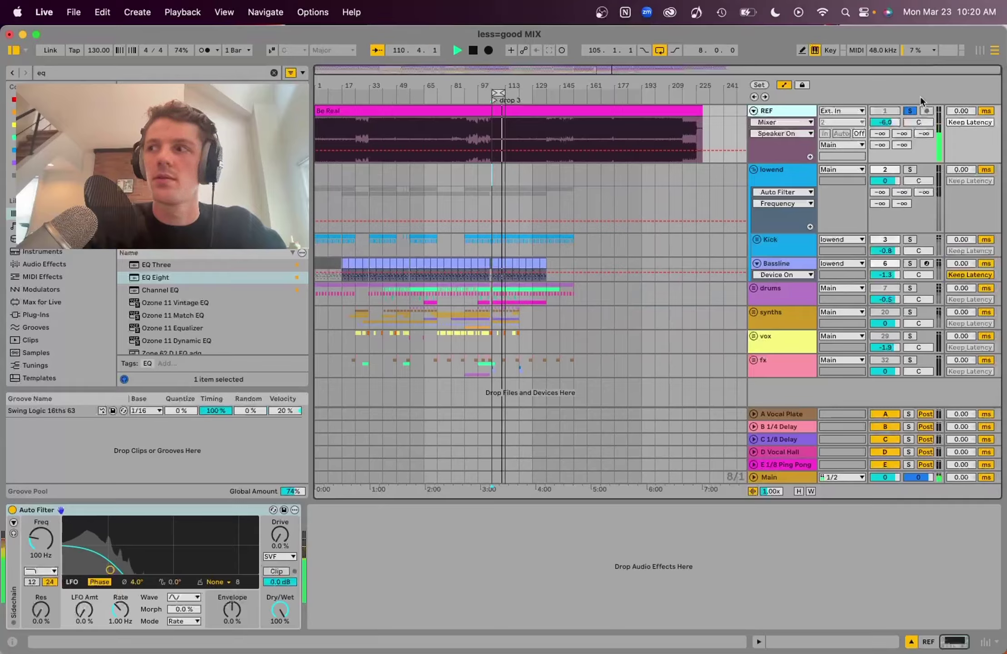
key("s")
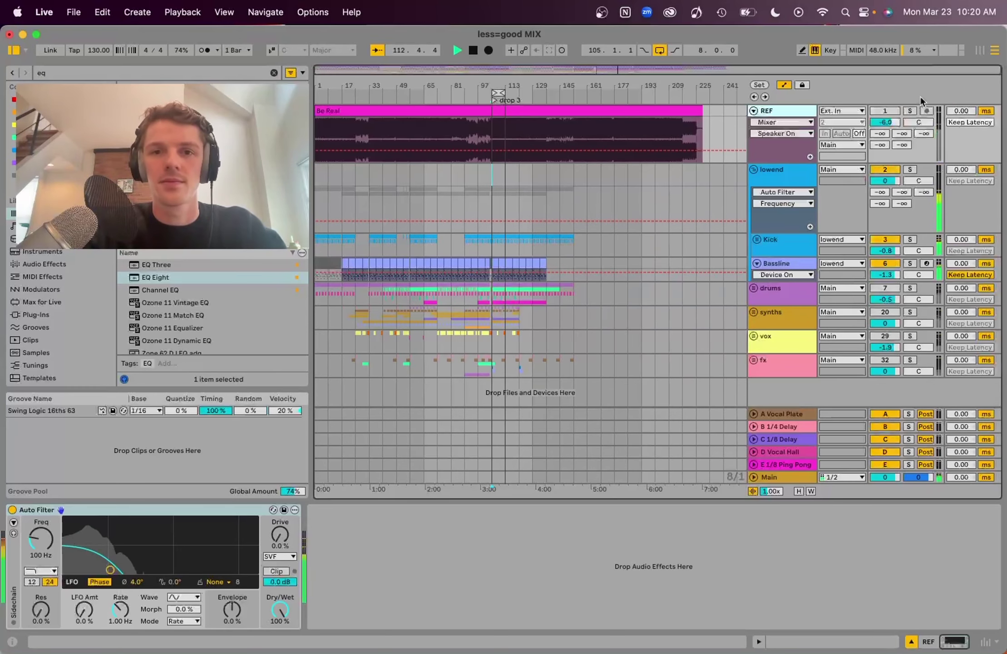
key("s")
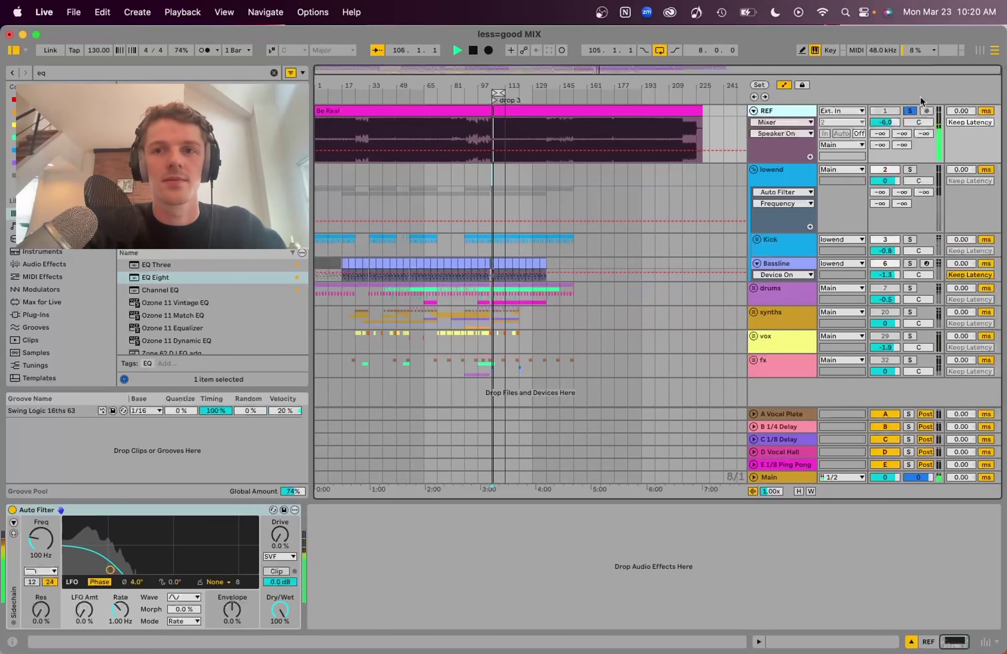